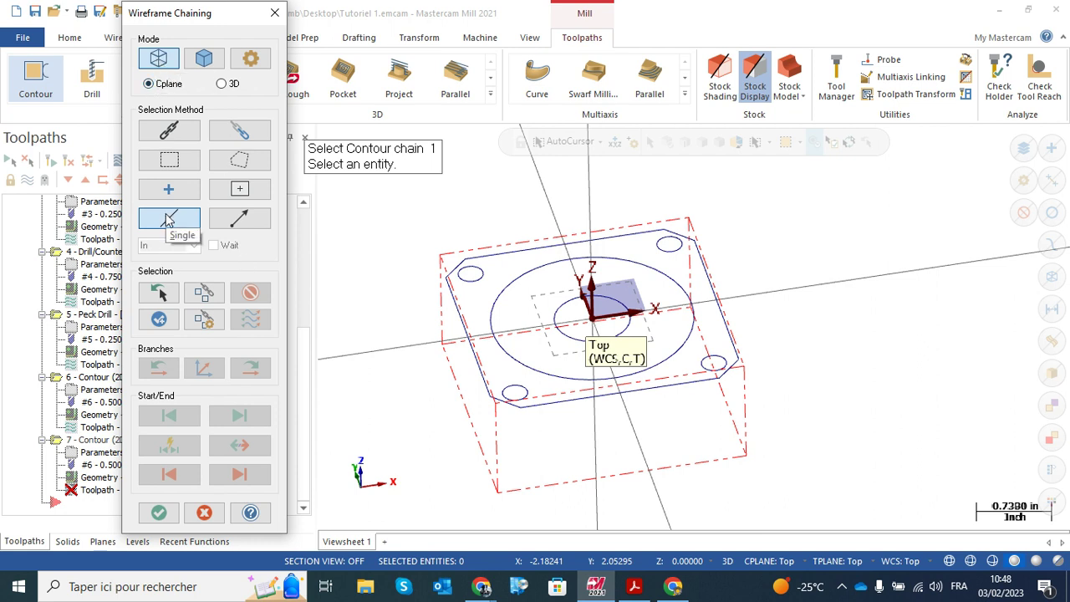
# Chain the angled edge at the plate's front-left corner as a single entity for the contour
pyautogui.click(508, 404)
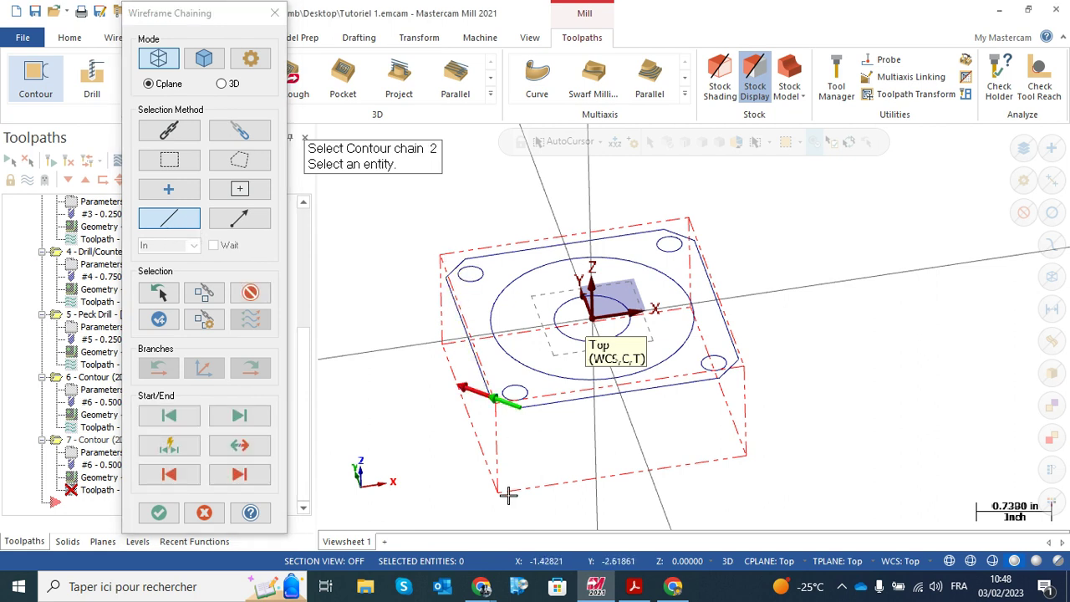
pyautogui.scroll(10, 496, 404)
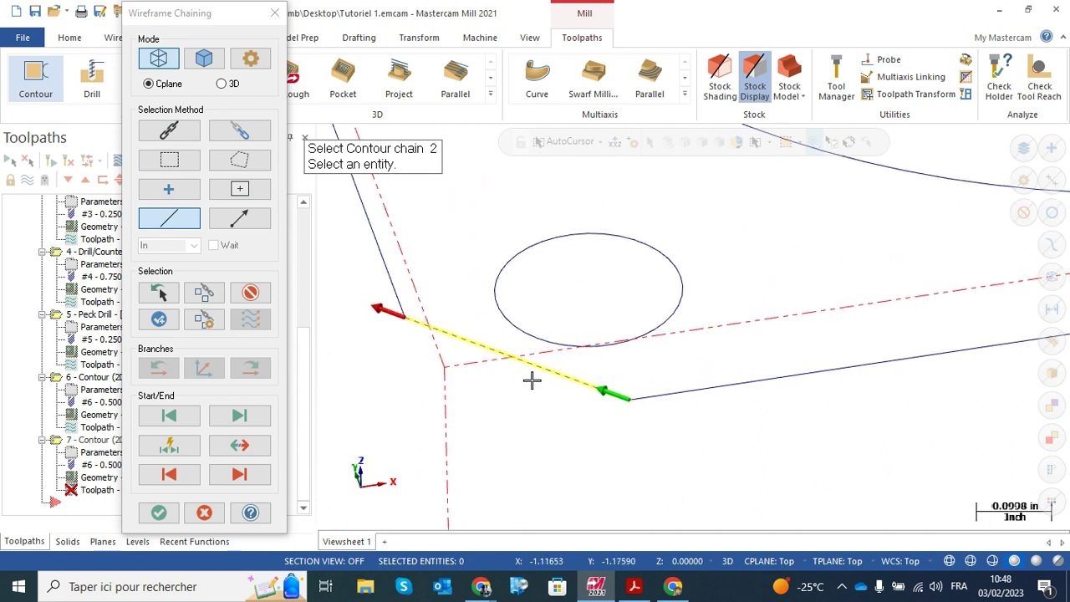
pyautogui.scroll(-5, 532, 377)
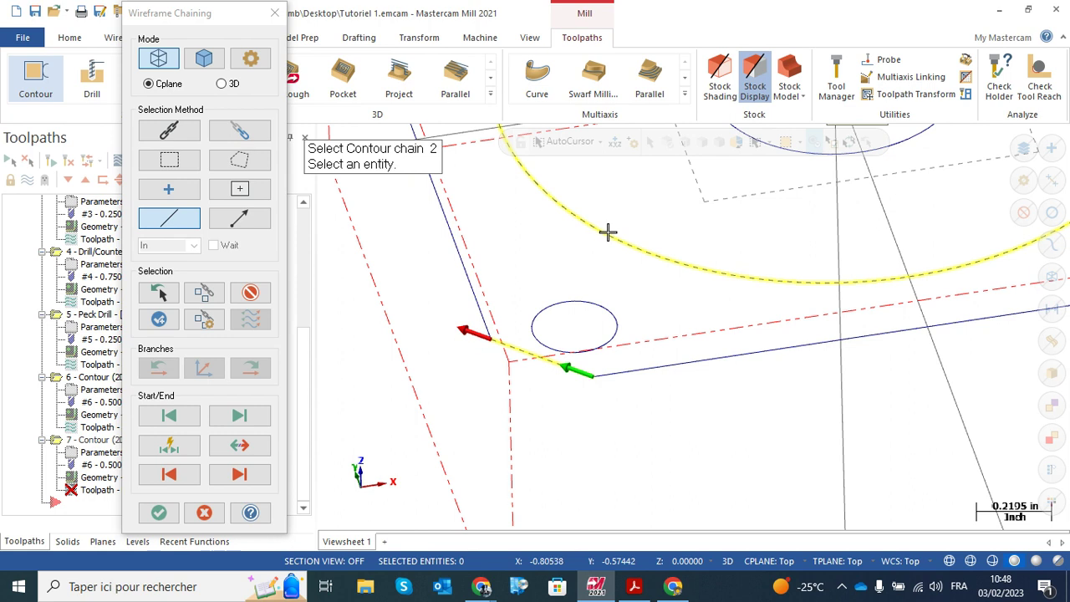
pyautogui.scroll(4, 519, 366)
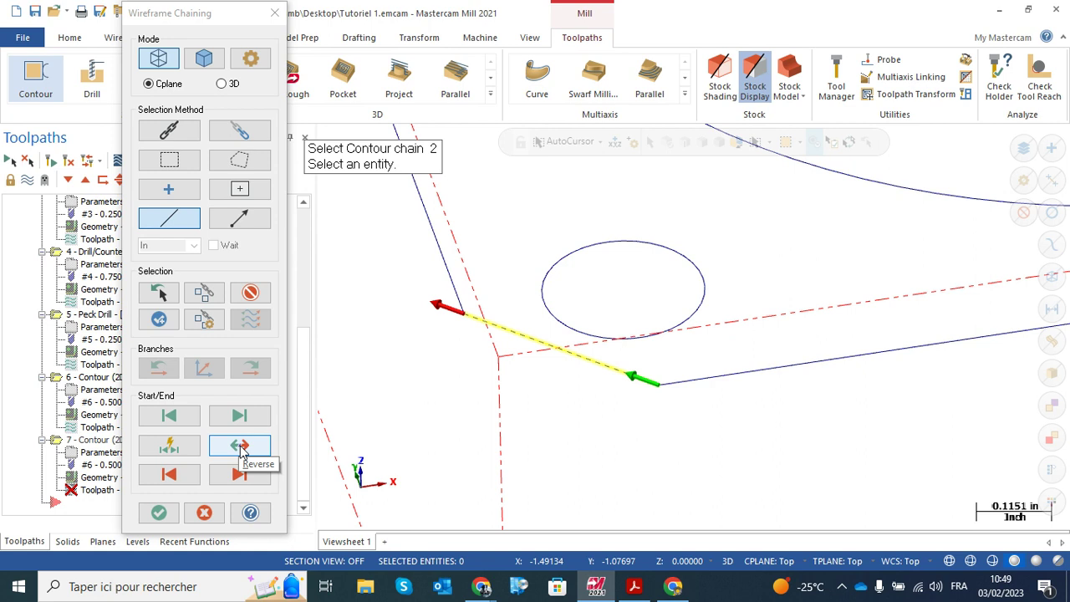
# Reverse the front-left corner chain's direction and restore it to the original direction
pyautogui.click(239, 447)
pyautogui.click(240, 447)
pyautogui.click(241, 450)
pyautogui.click(241, 450)
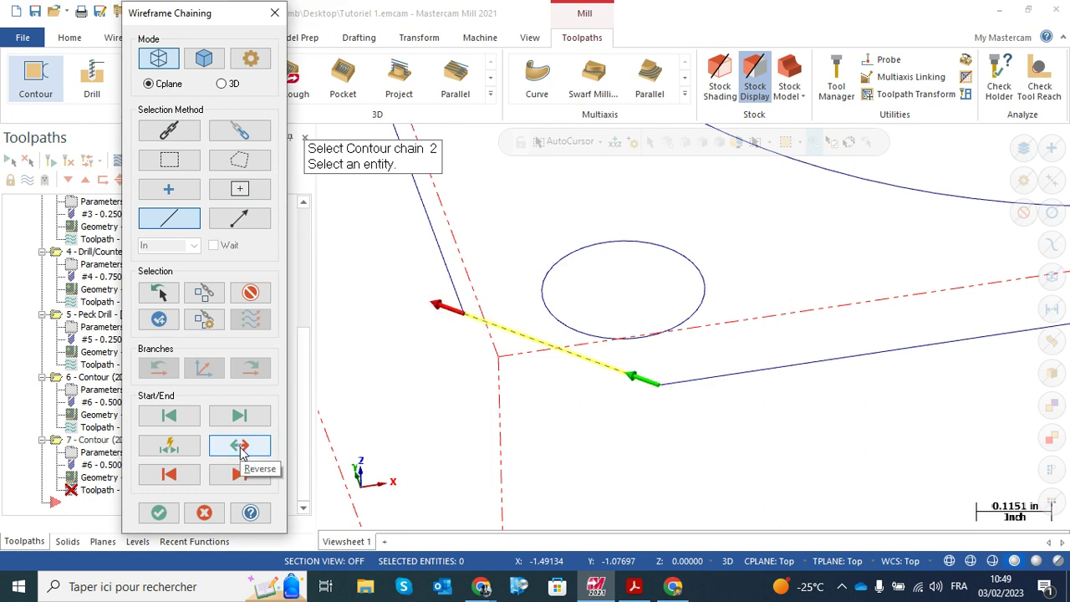
# Chain the angled edges at the other three plate corners as single entities and accept the chain selection
pyautogui.scroll(-3, 558, 298)
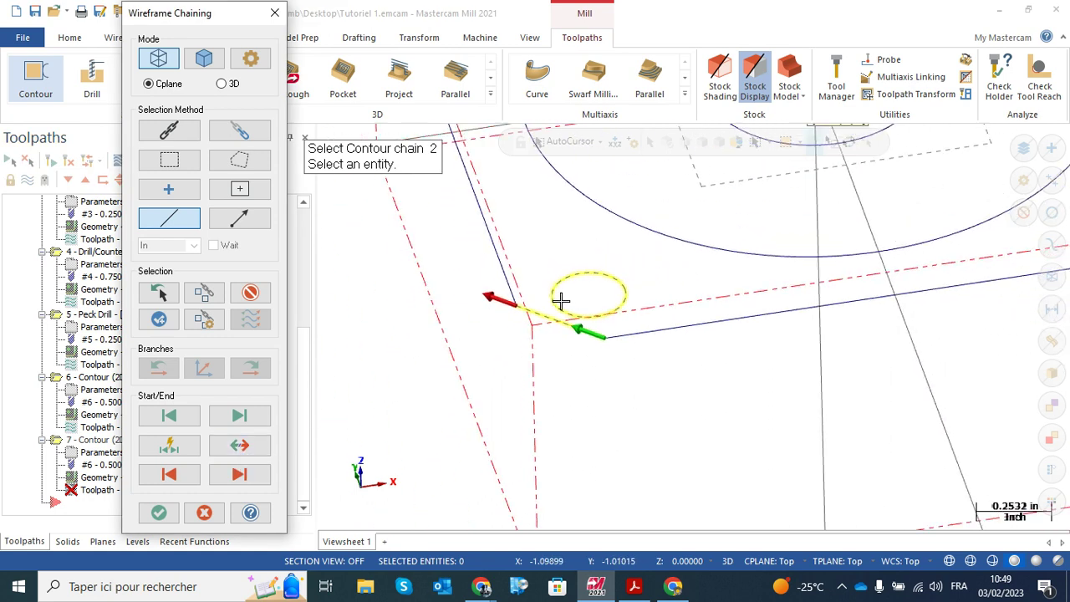
pyautogui.scroll(-3, 558, 298)
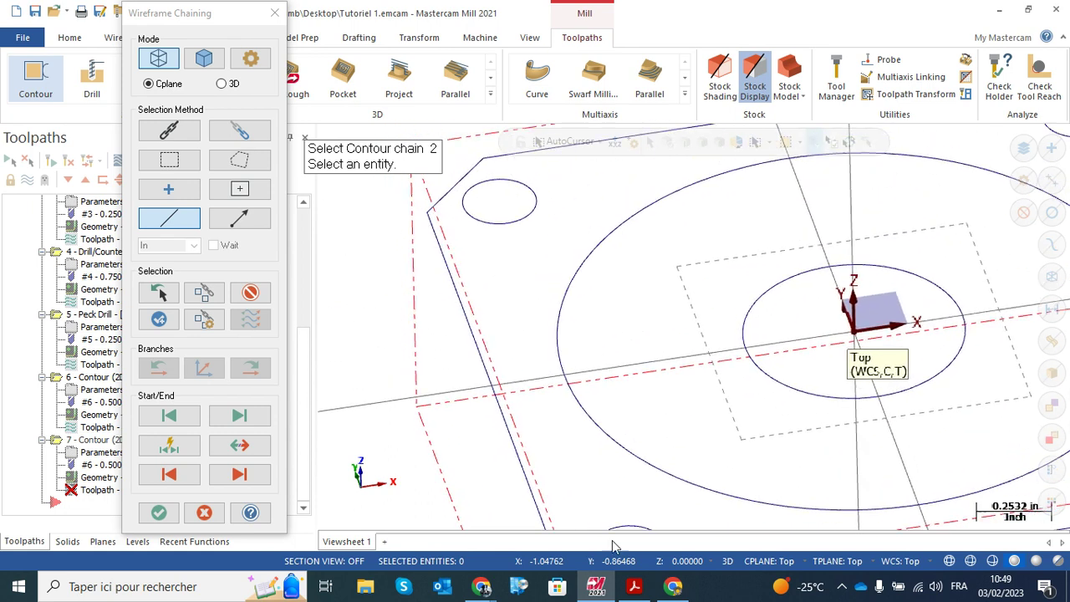
pyautogui.scroll(-2, 475, 255)
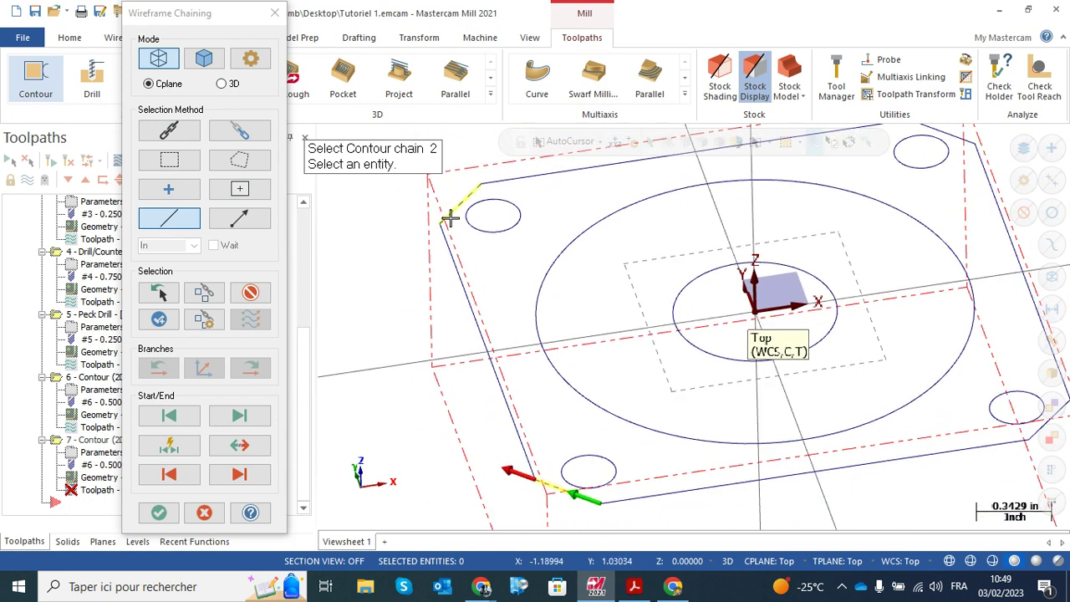
pyautogui.click(450, 217)
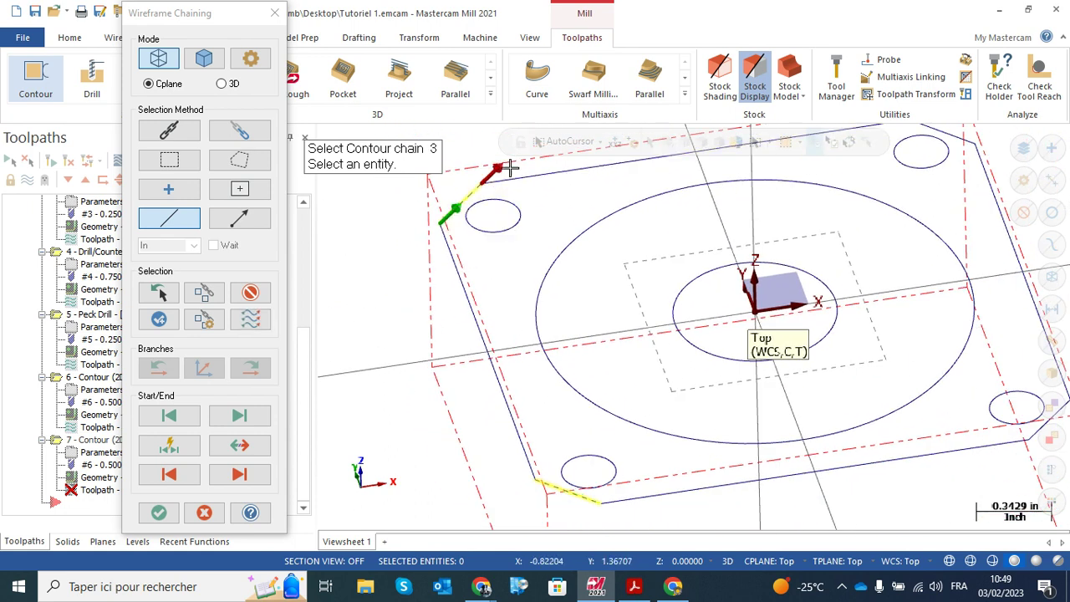
pyautogui.scroll(-3, 649, 222)
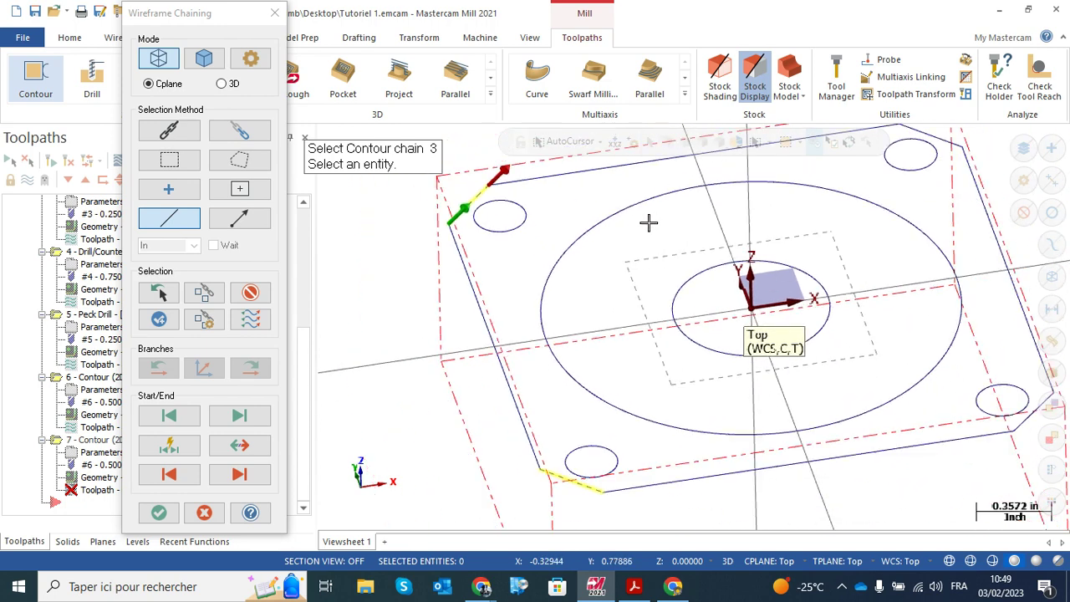
pyautogui.click(689, 234)
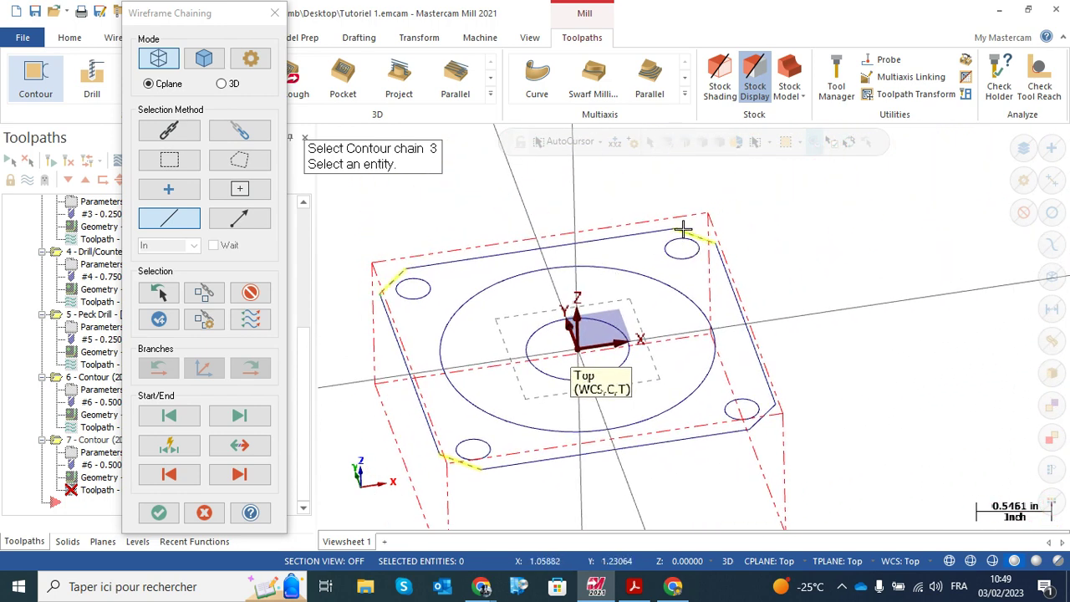
pyautogui.click(772, 410)
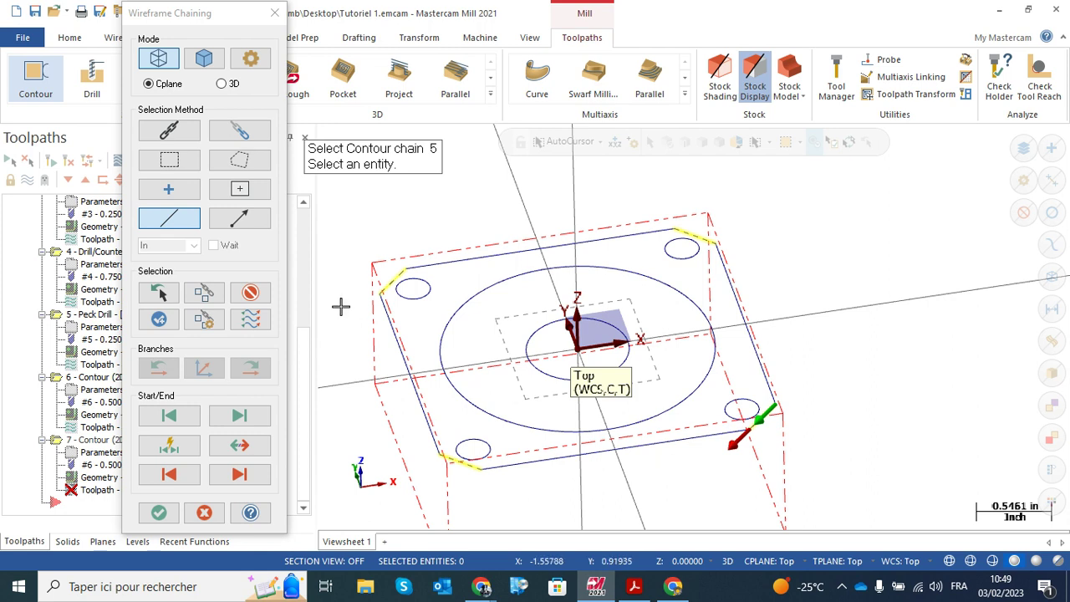
pyautogui.click(159, 513)
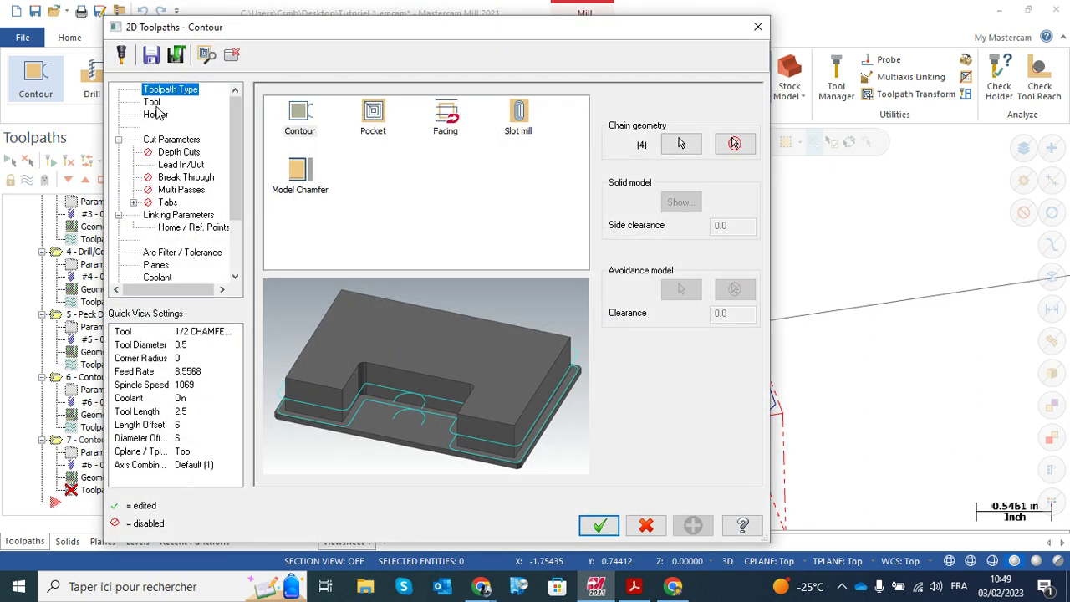
# Load the 1/2 FLAT ENDMILL from the tool library, filtering for flat end mills with a diameter equal to 0.5
pyautogui.click(152, 103)
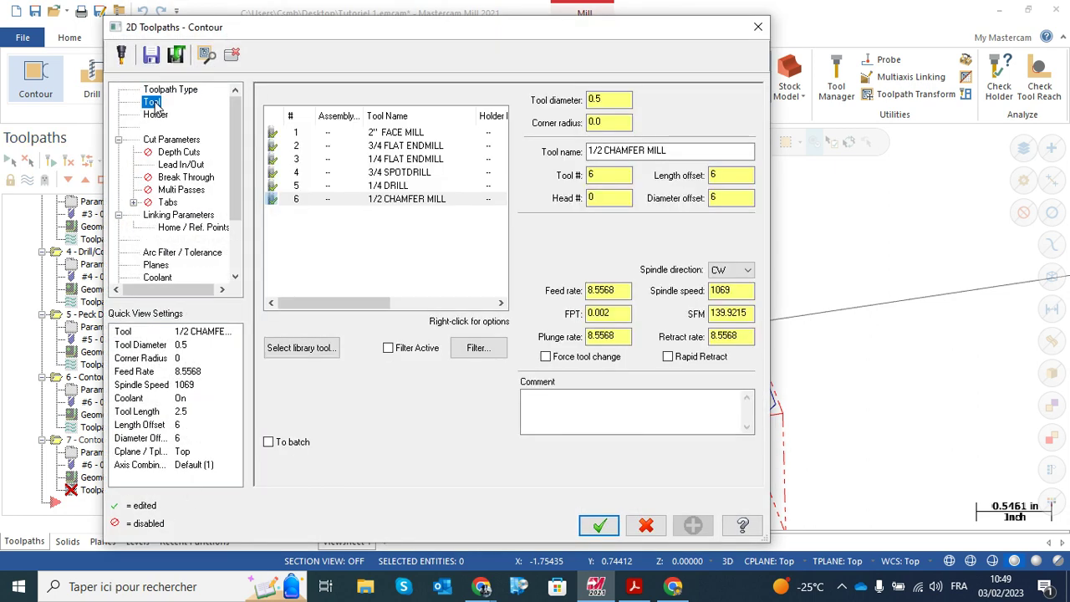
pyautogui.rightClick(378, 239)
pyautogui.click(432, 243)
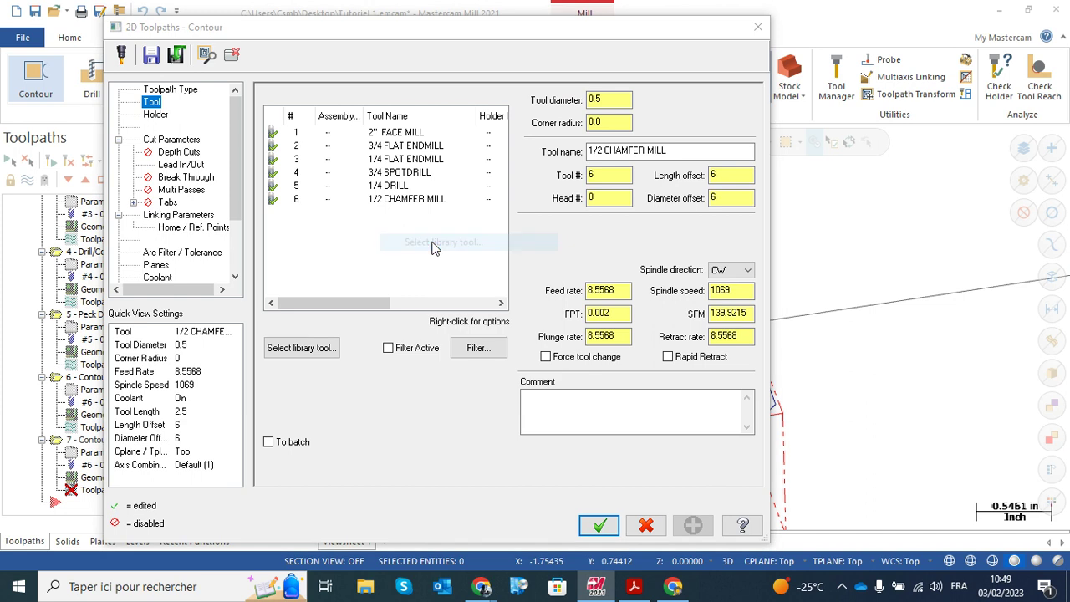
pyautogui.click(657, 190)
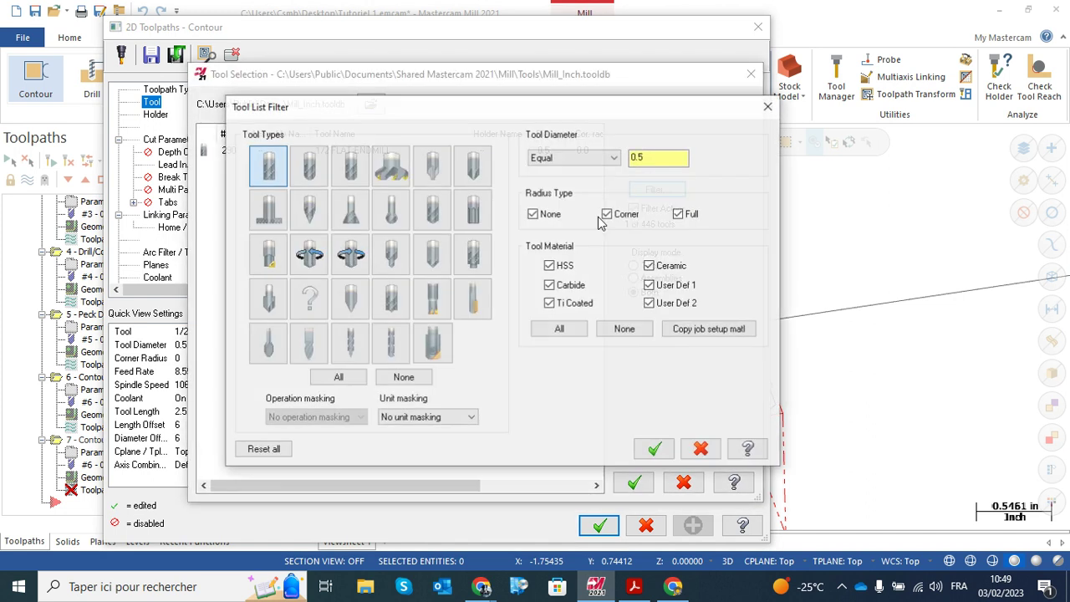
pyautogui.click(268, 170)
pyautogui.doubleClick(648, 157)
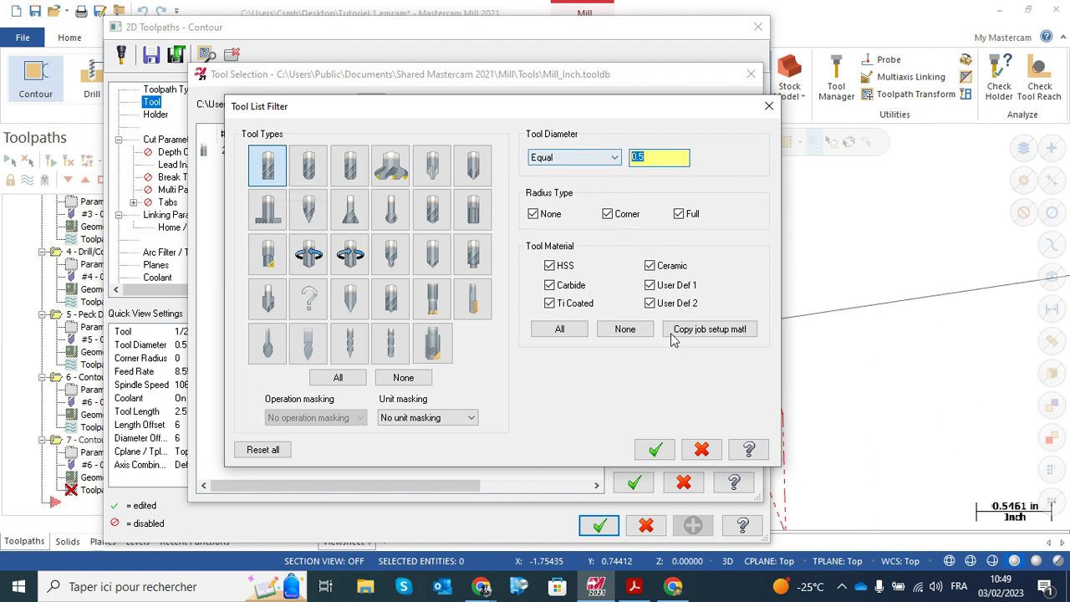
pyautogui.click(655, 449)
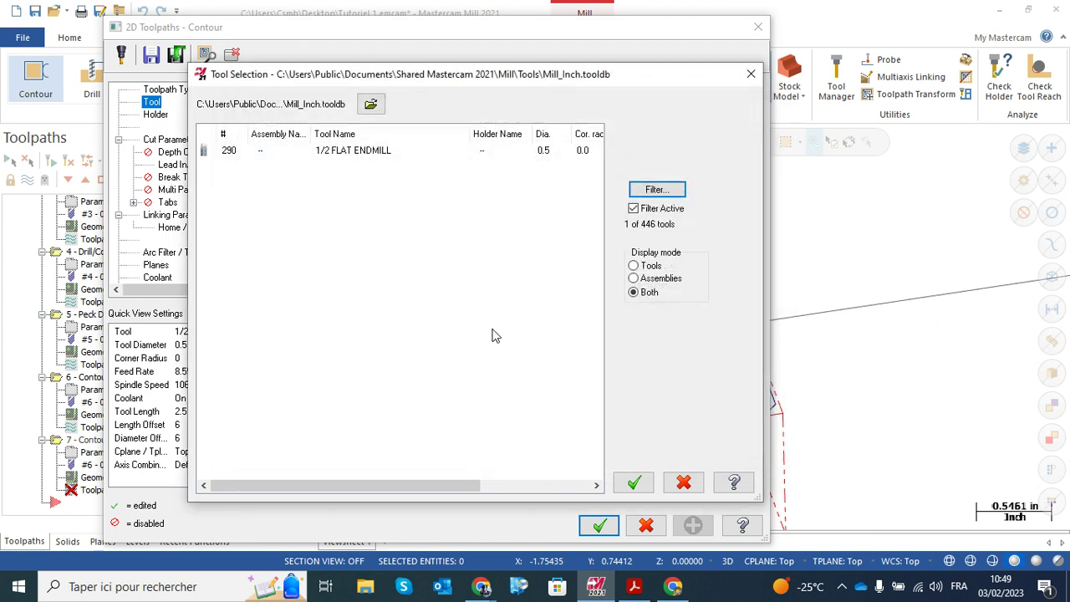
pyautogui.click(332, 157)
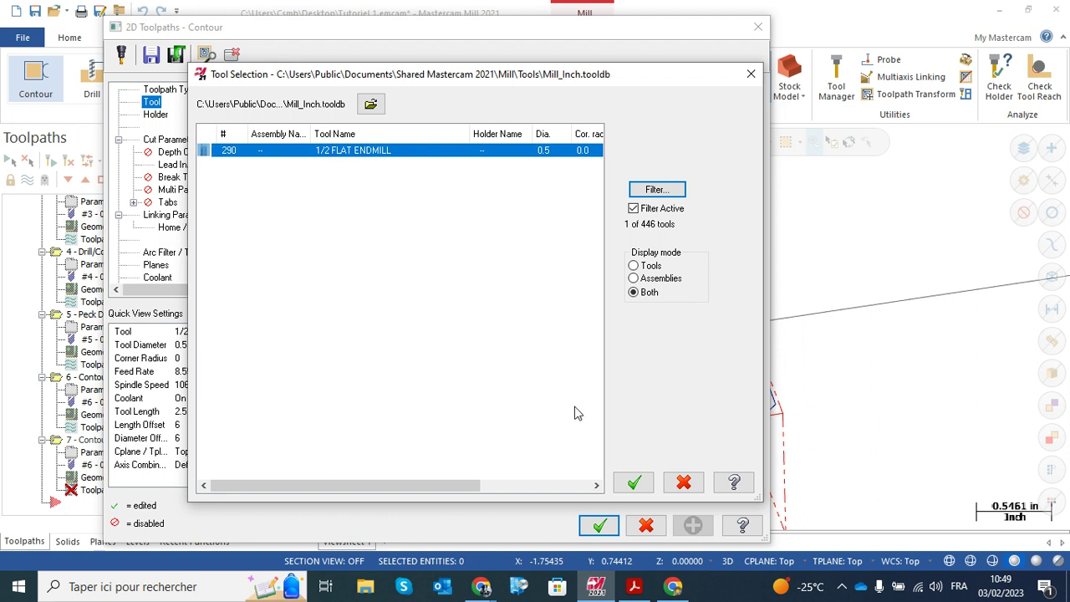
pyautogui.click(634, 484)
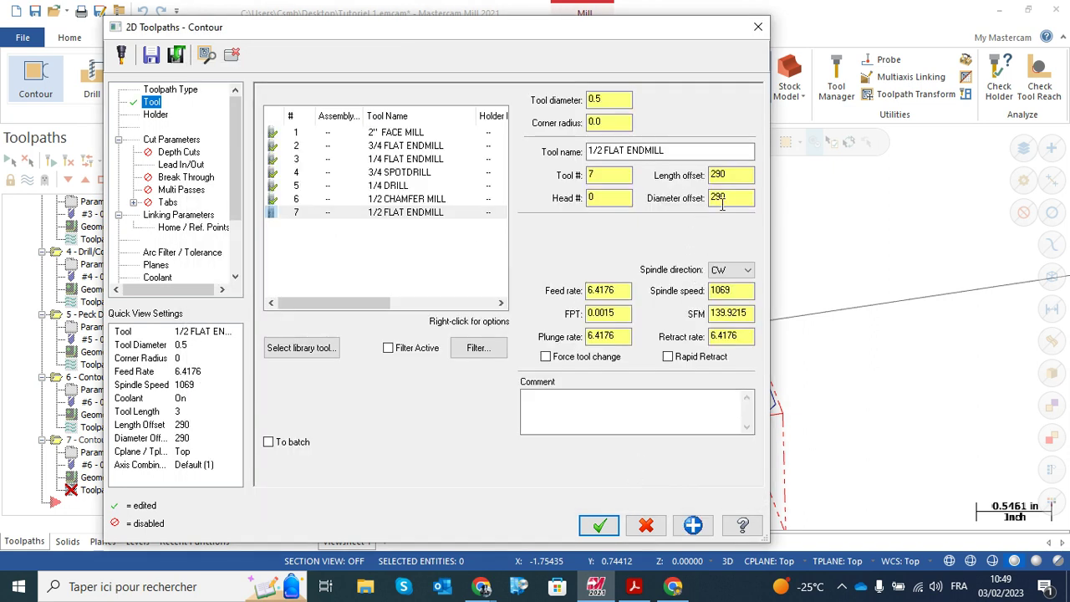
# Set the flat end mill's length offset, diameter offset and head number to 7
pyautogui.doubleClick(719, 175)
pyautogui.doubleClick(727, 197)
pyautogui.write('7')
pyautogui.hotkey('shift', 'Tab')
pyautogui.hotkey('shift', 'Tab')
pyautogui.write('7')
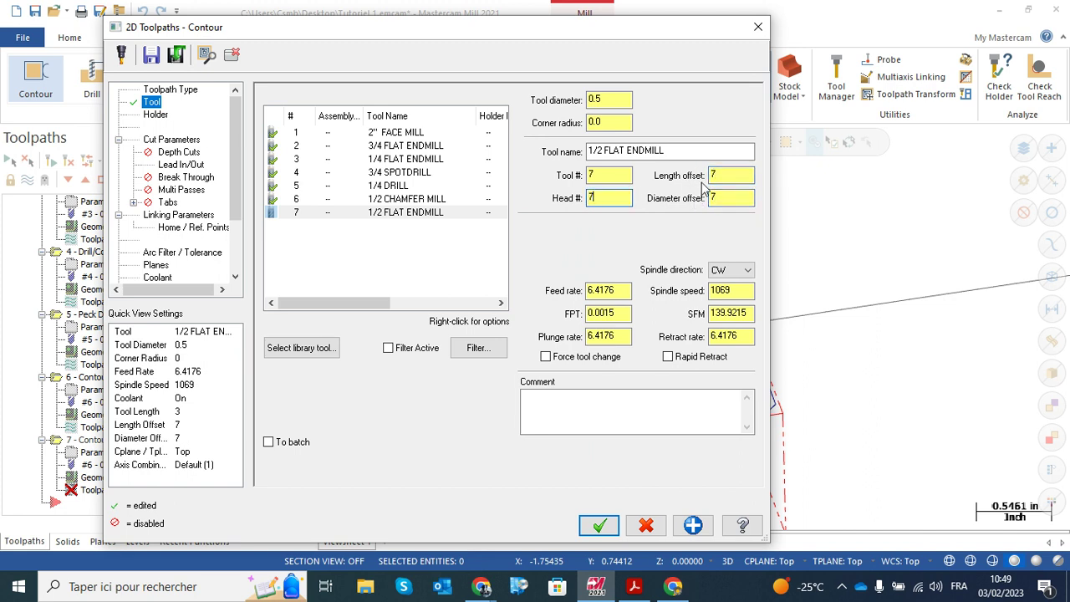
pyautogui.press('Tab')
pyautogui.press('Tab')
pyautogui.press('Tab')
pyautogui.press('Tab')
pyautogui.press('Tab')
# Set the contour type to 2D in the cut parameters
pyautogui.click(171, 140)
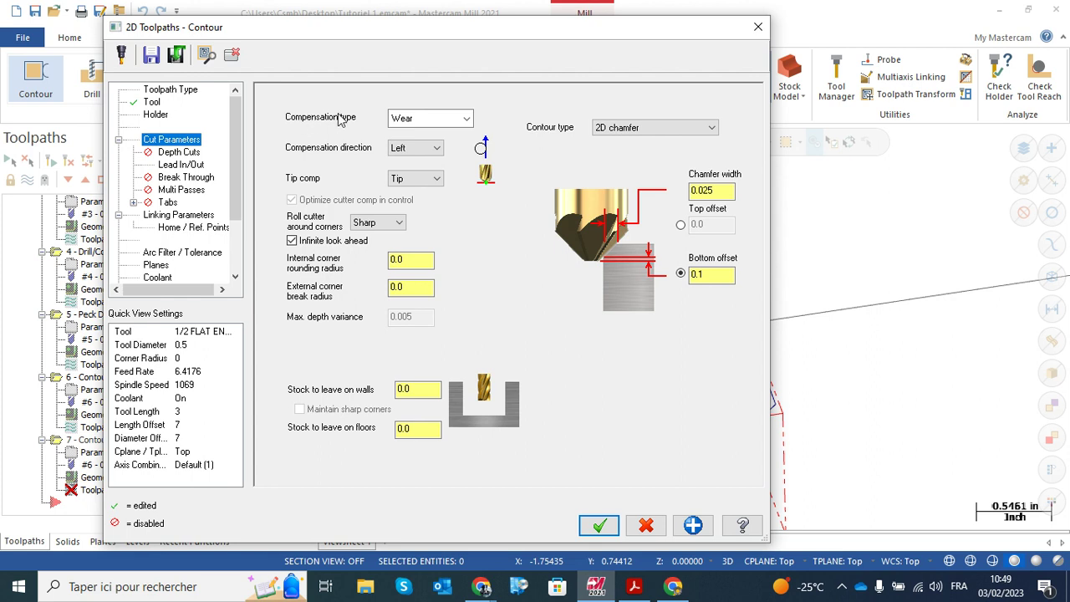
pyautogui.moveTo(382, 31); pyautogui.dragTo(523, 30)
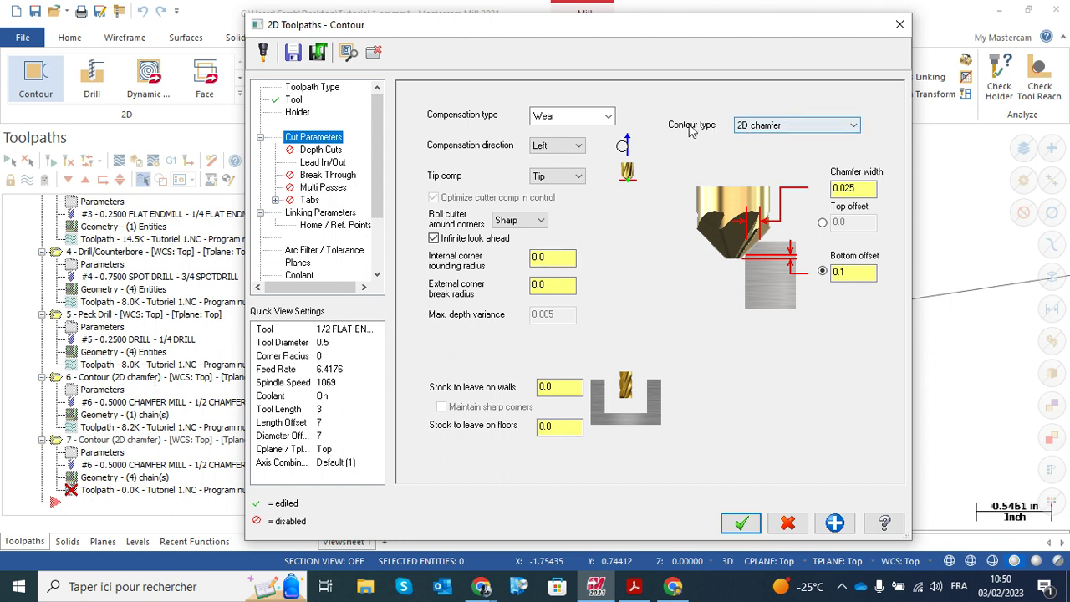
pyautogui.click(853, 126)
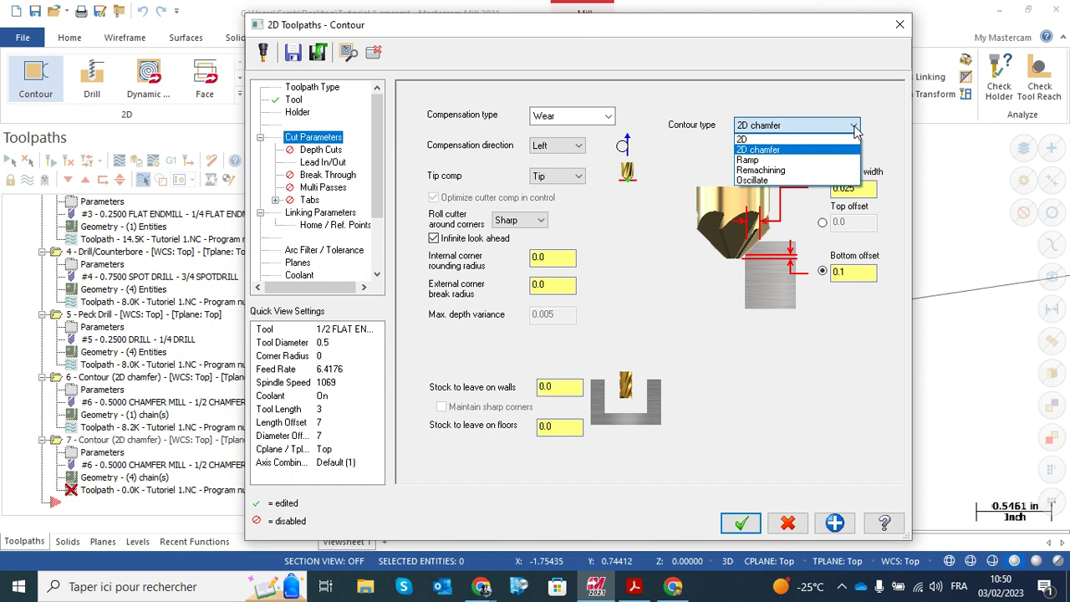
pyautogui.click(743, 138)
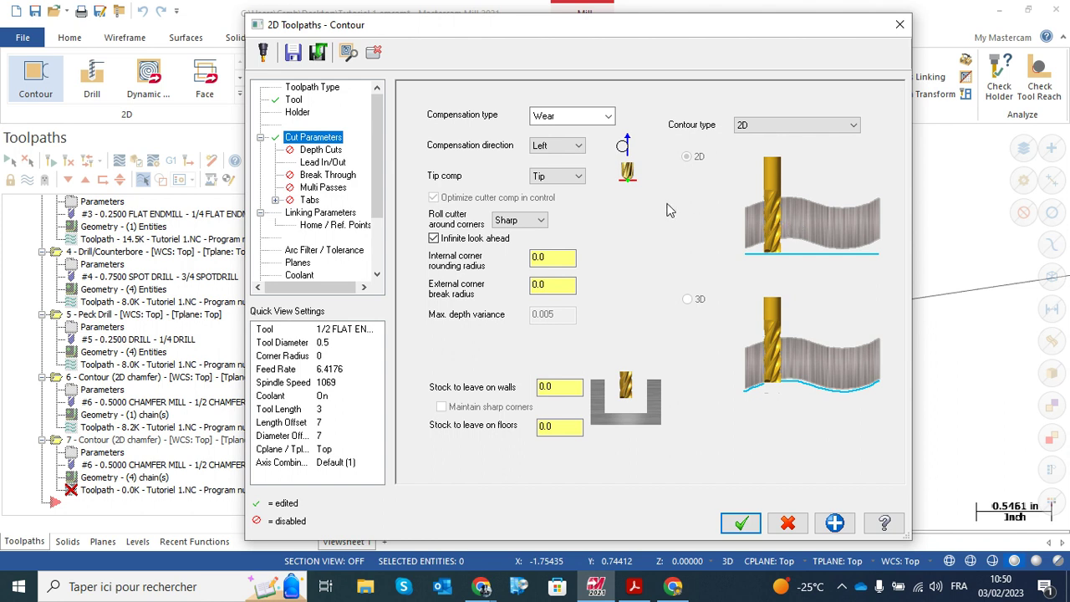
# Set the compensation direction to Left and check it against the plate's corner geometry
pyautogui.click(580, 148)
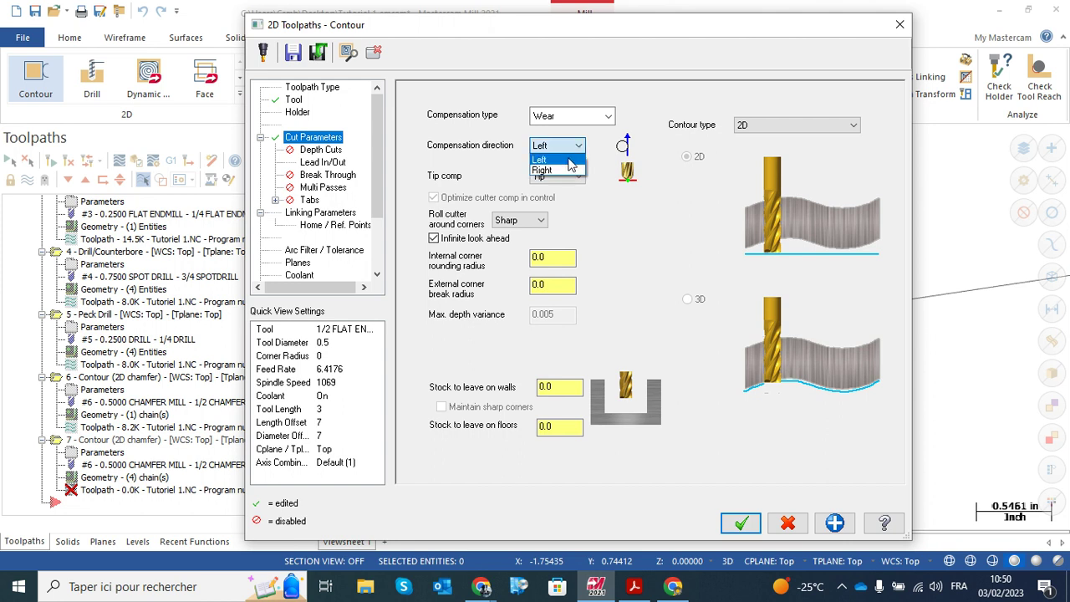
pyautogui.click(568, 160)
pyautogui.click(567, 150)
pyautogui.click(566, 159)
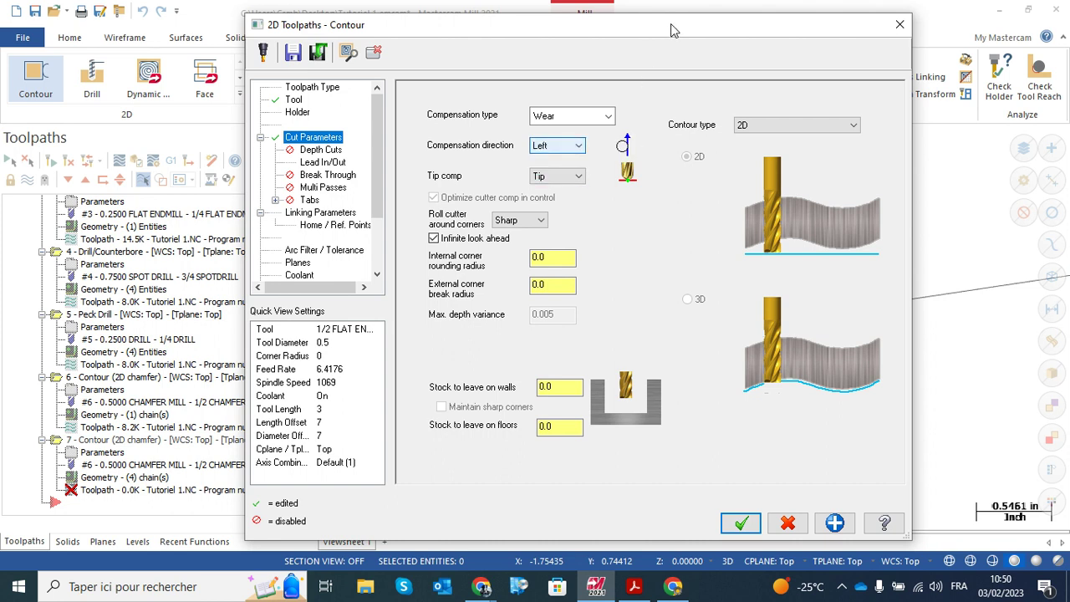
pyautogui.moveTo(674, 31); pyautogui.dragTo(247, 71)
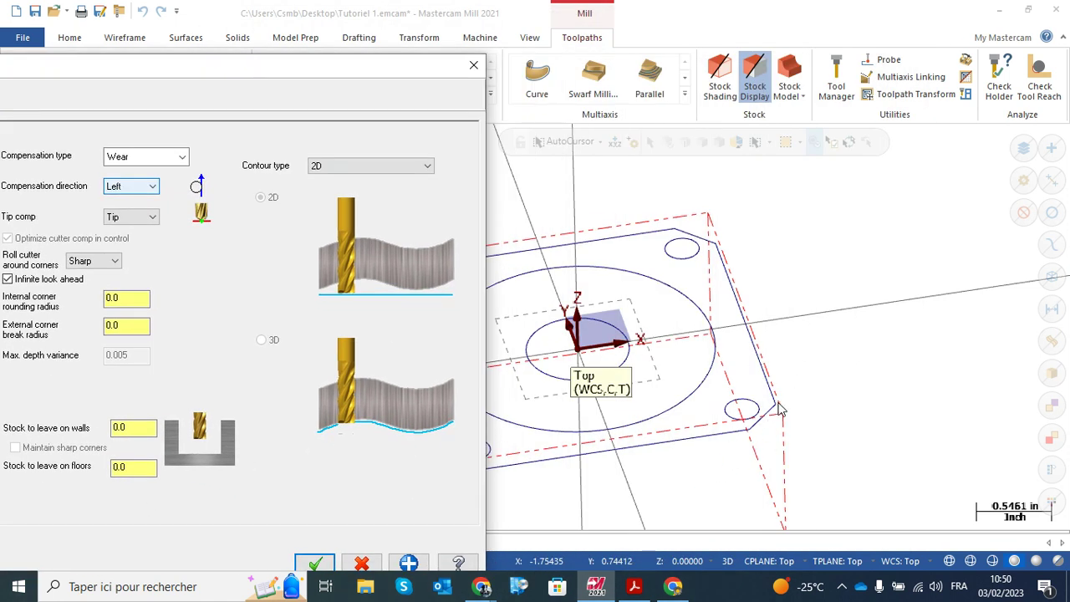
pyautogui.moveTo(275, 66); pyautogui.dragTo(717, 24)
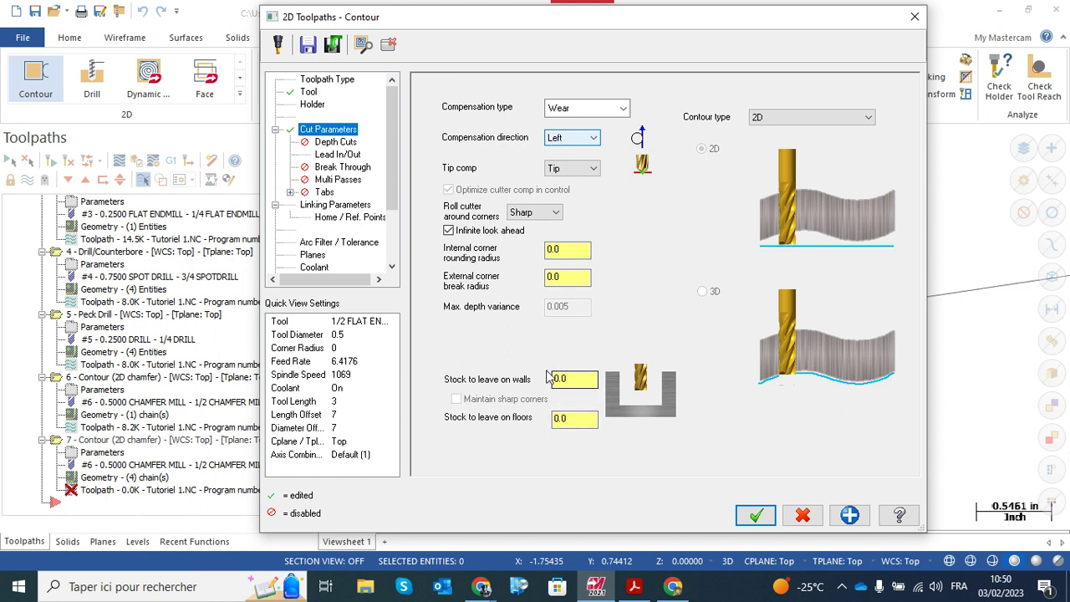
# Enable depth cuts with a 0.25 max rough step, 0 finish cuts and a 0.0 finish step, and turn on Keep tool down
pyautogui.click(342, 147)
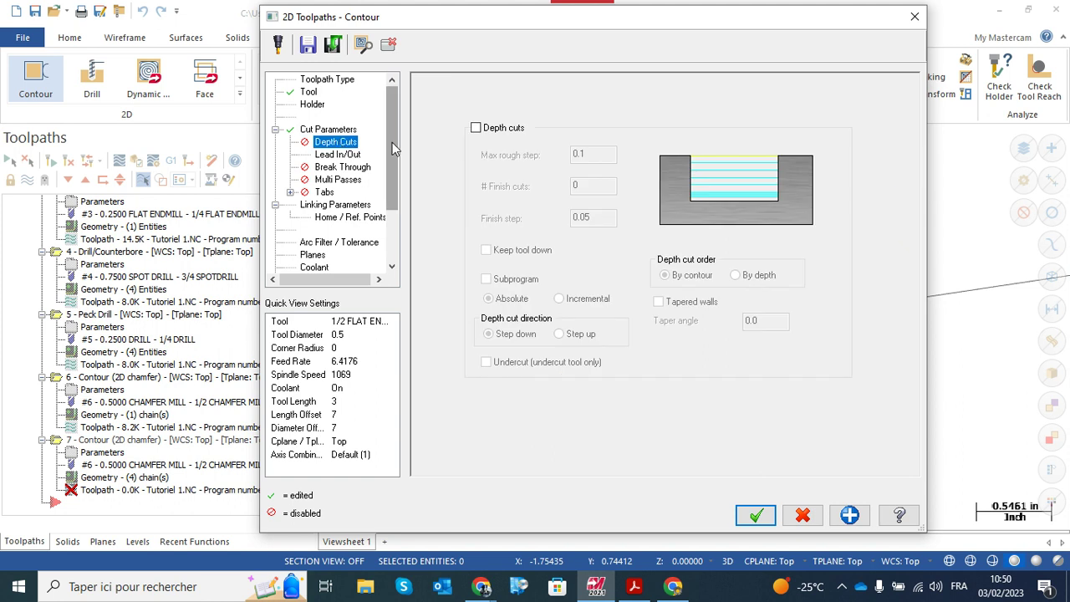
pyautogui.click(475, 129)
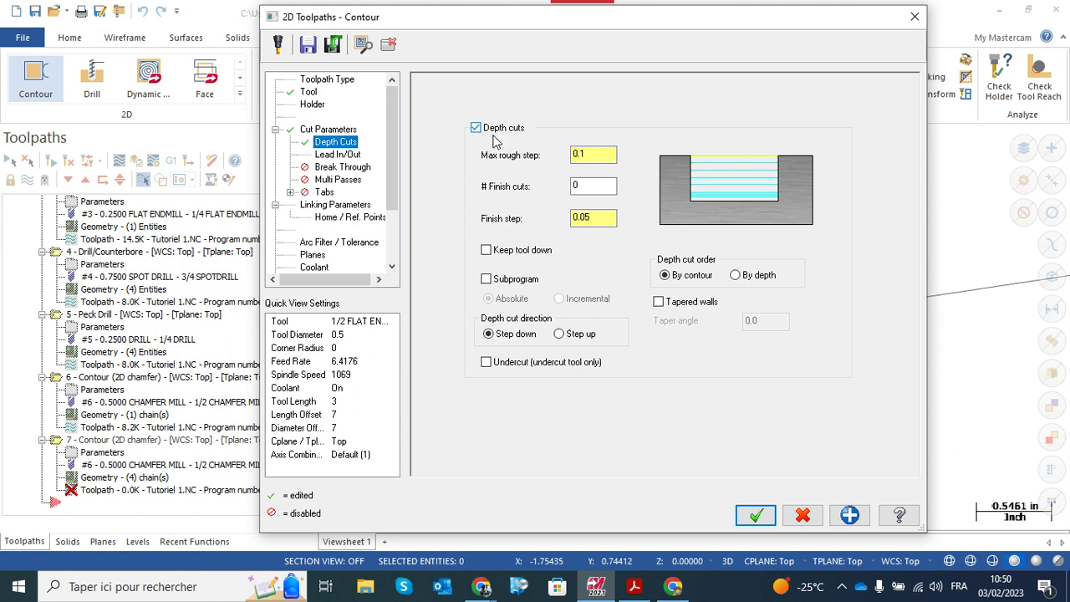
pyautogui.click(581, 155)
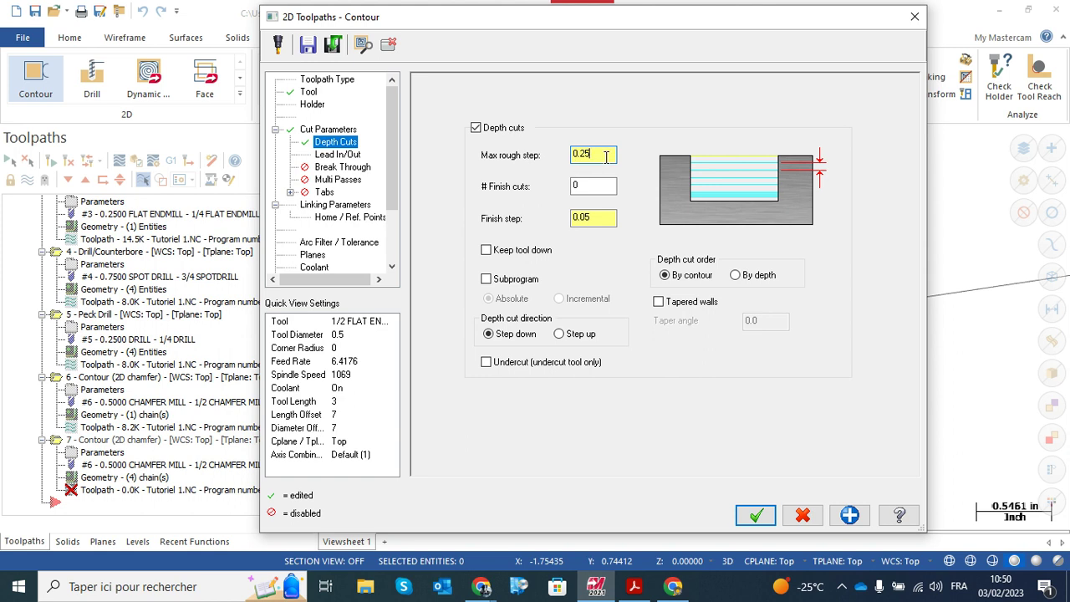
pyautogui.click(595, 187)
pyautogui.click(595, 217)
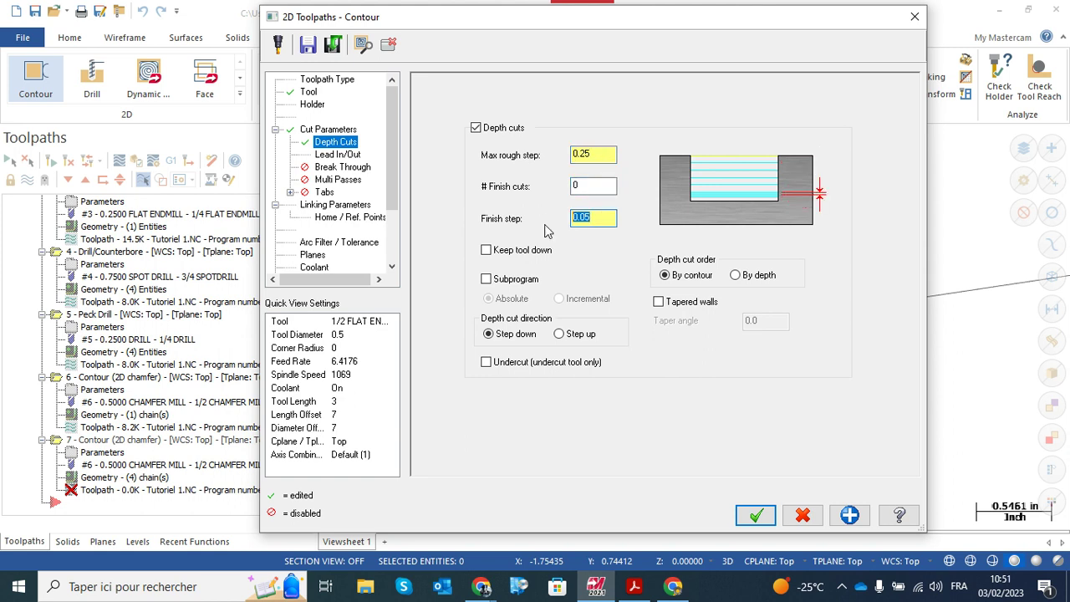
pyautogui.click(579, 188)
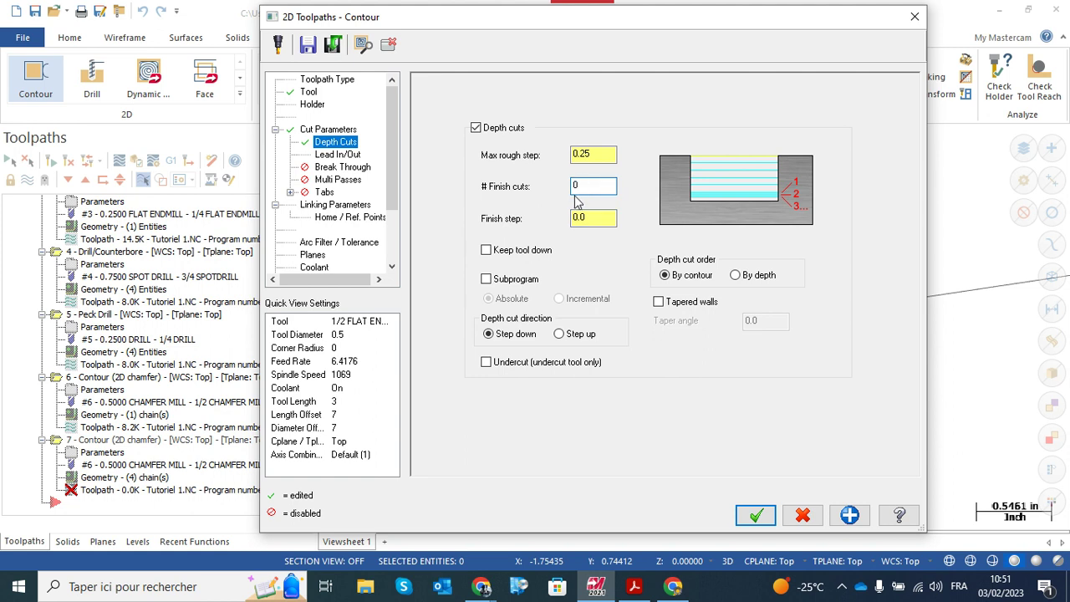
pyautogui.click(486, 251)
# Review the lead in/out settings and enable break through with an amount of 0.05
pyautogui.click(334, 154)
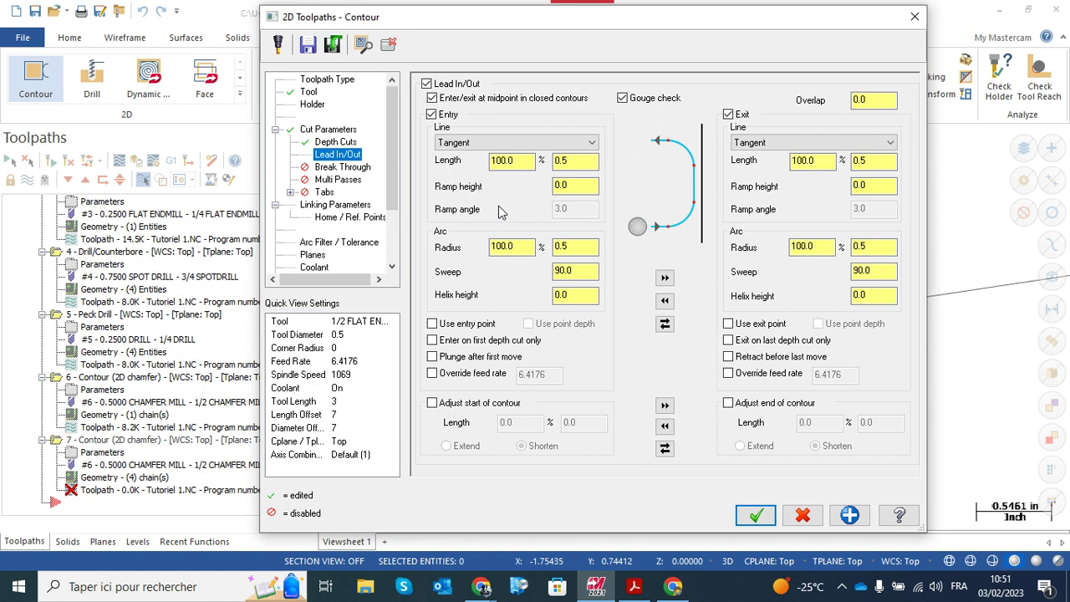
pyautogui.click(342, 167)
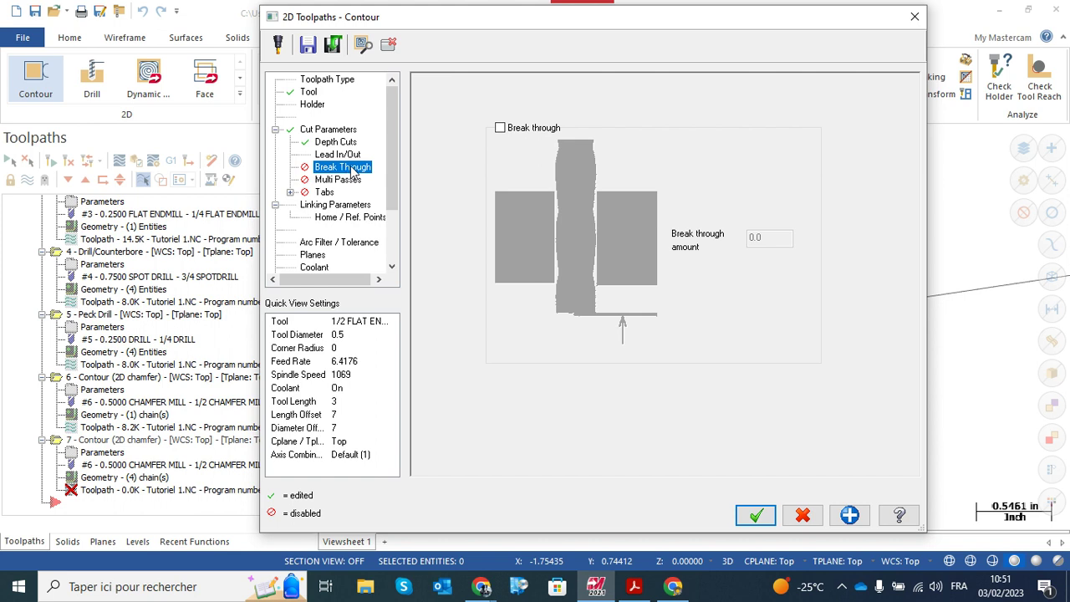
pyautogui.click(500, 129)
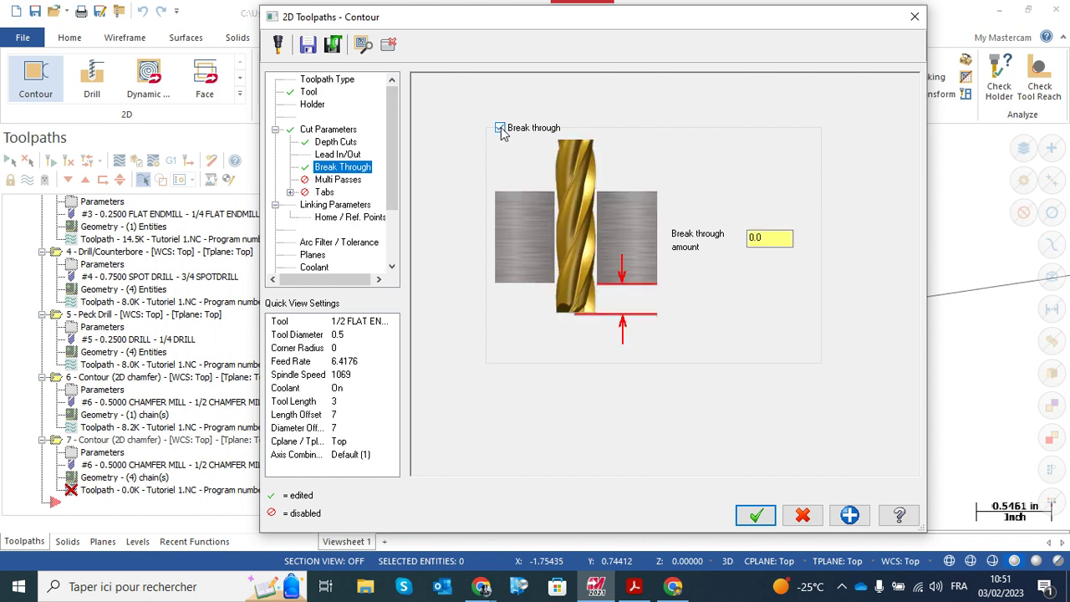
pyautogui.doubleClick(759, 238)
pyautogui.press('Return')
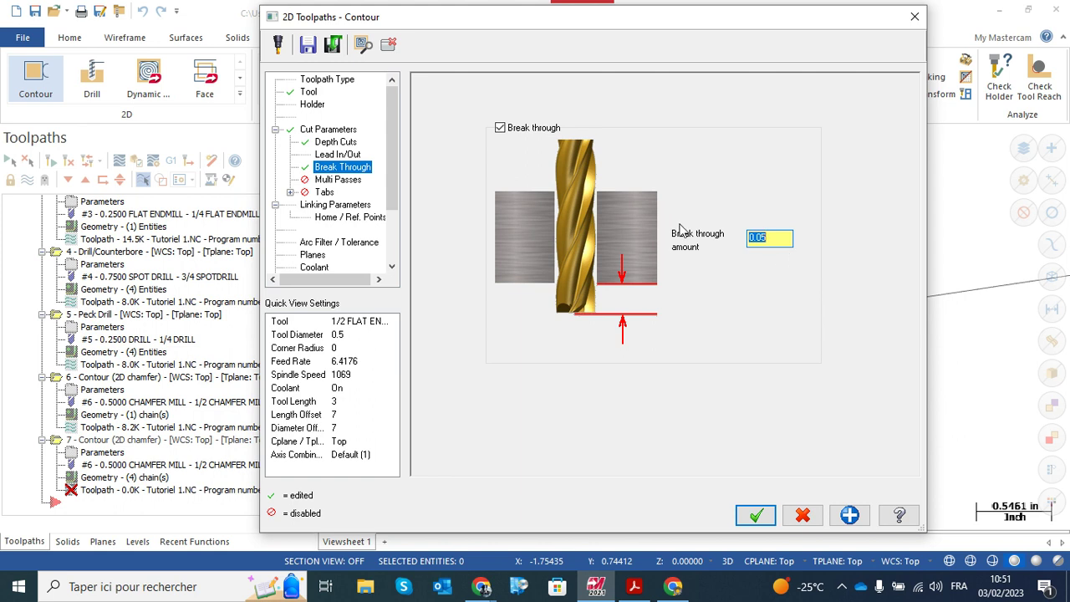
# Set the linking parameters to top of stock 0.0 and depth -1.0, check the flood coolant, and generate the contour toolpath
pyautogui.click(334, 205)
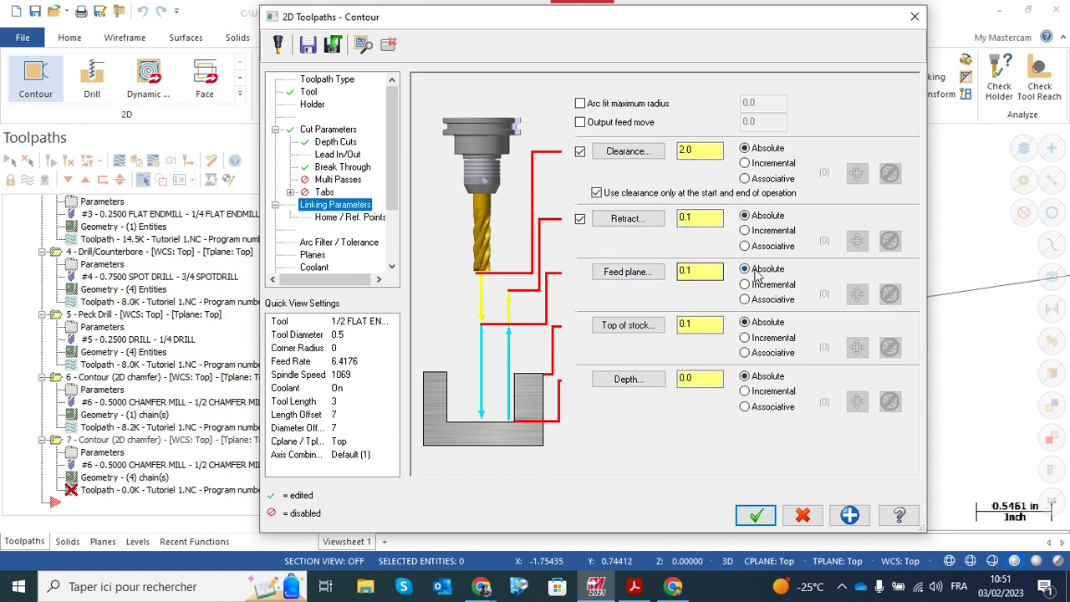
pyautogui.click(687, 325)
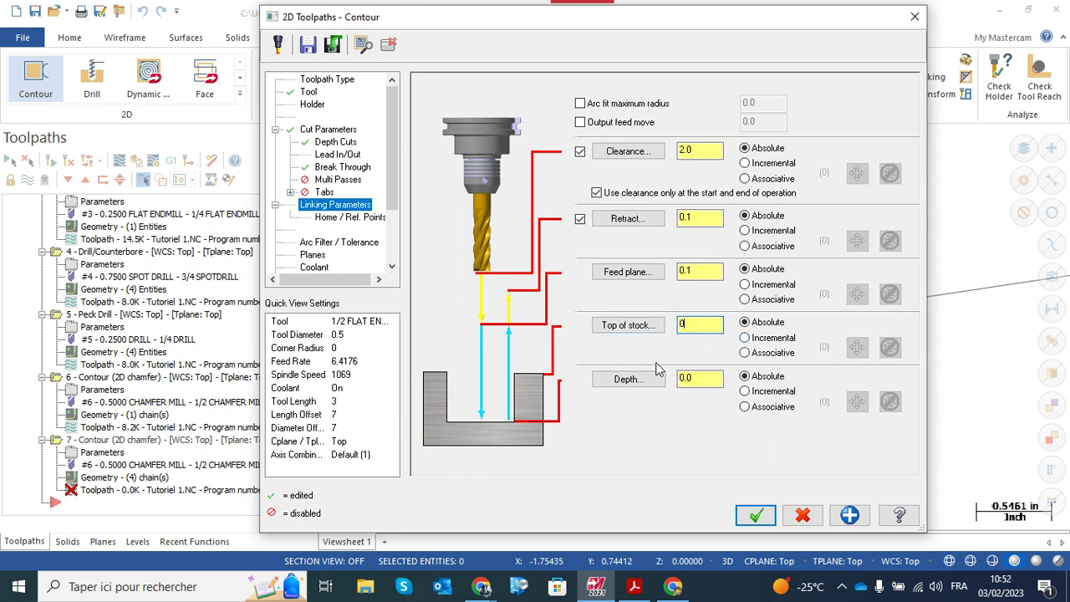
pyautogui.click(693, 378)
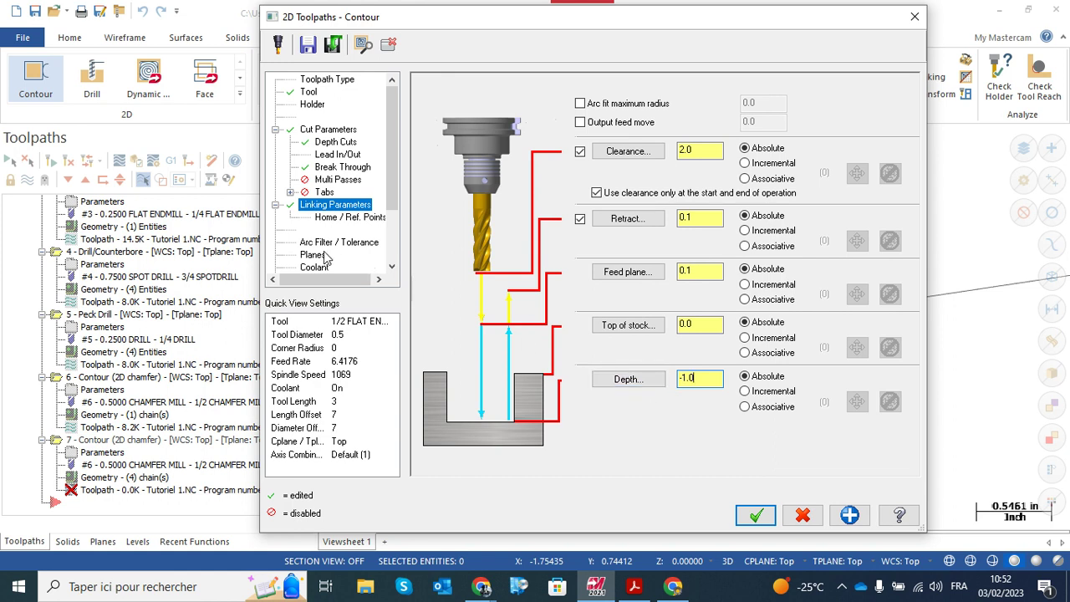
pyautogui.click(317, 269)
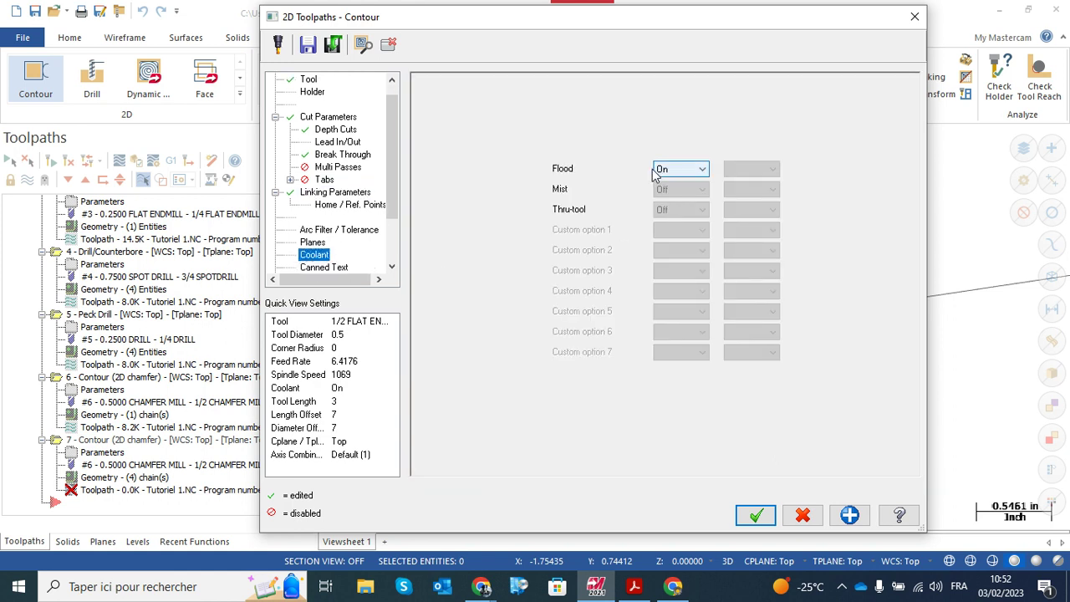
pyautogui.click(756, 513)
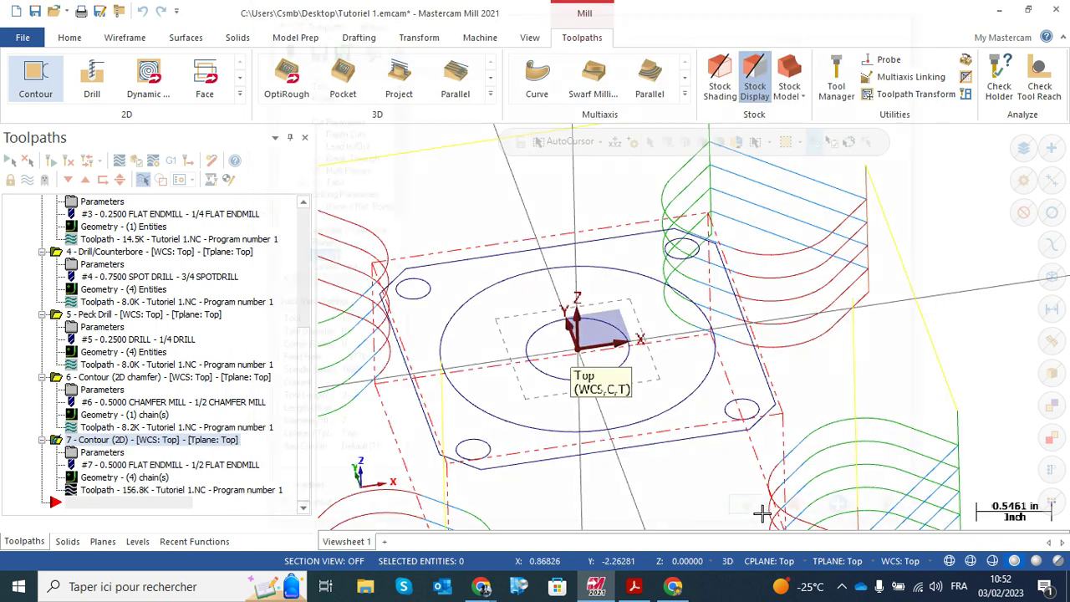
# Backplot the 2D contour operation to examine the tool motion around the plate's four corners
pyautogui.scroll(-5, 604, 411)
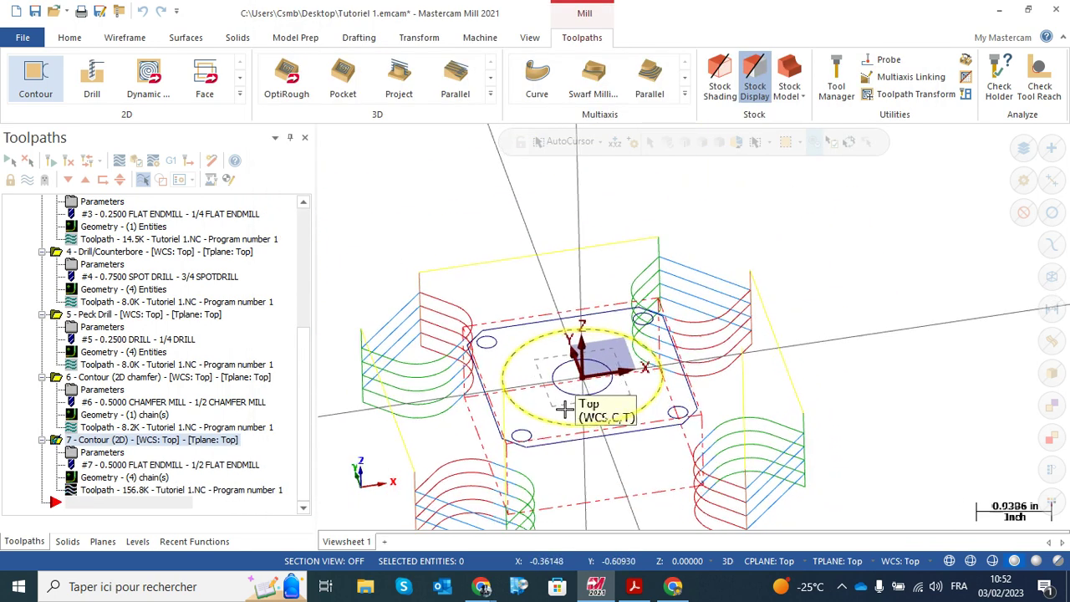
pyautogui.click(108, 491)
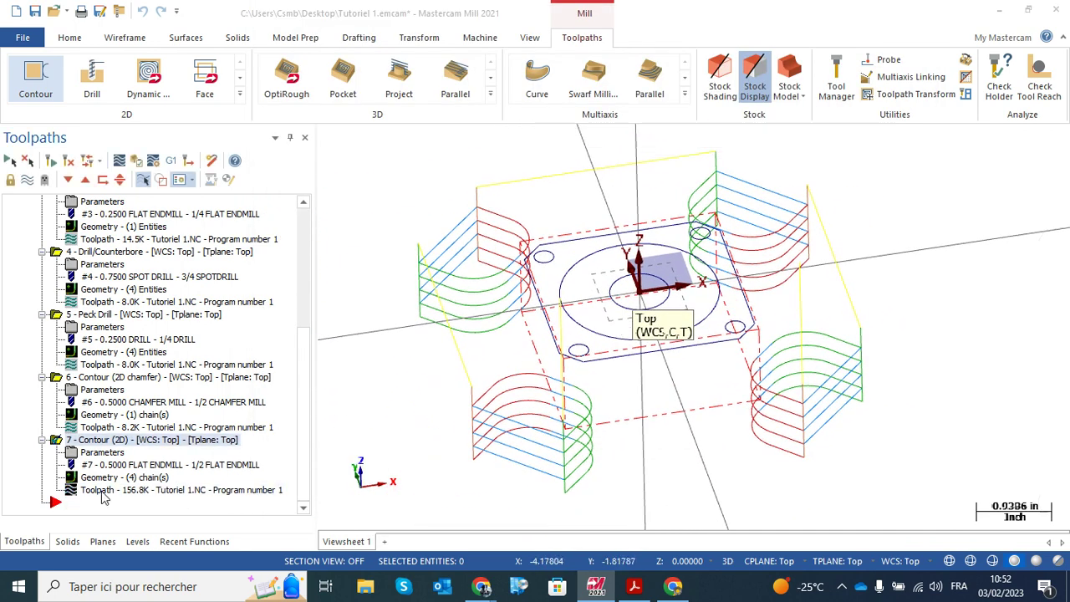
pyautogui.click(326, 137)
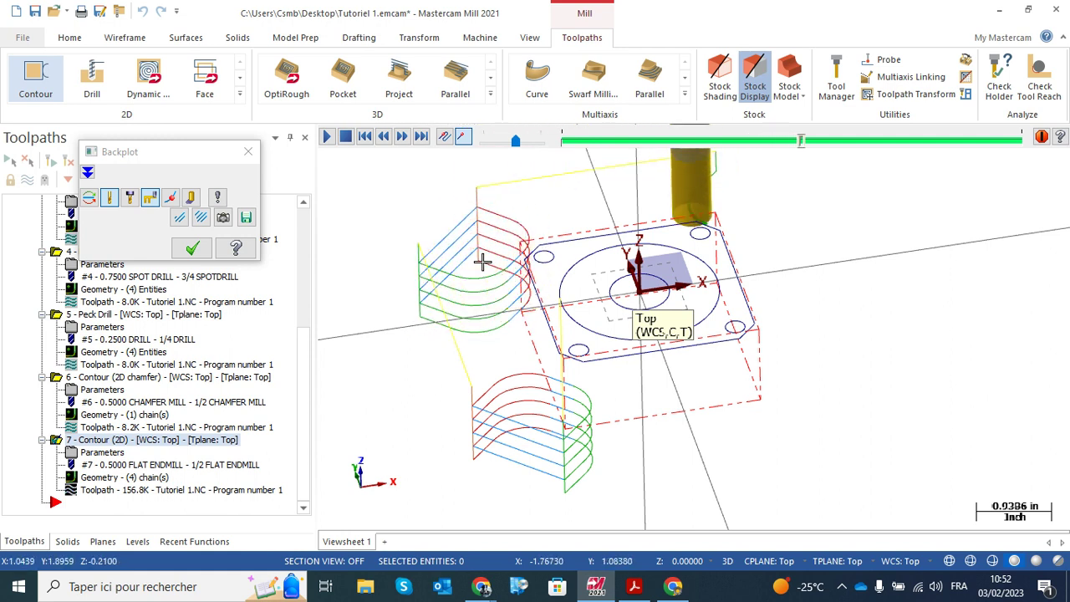
pyautogui.moveTo(490, 323)
pyautogui.mouseDown(button='middle')
pyautogui.moveTo(491, 289)
pyautogui.moveTo(492, 319)
pyautogui.mouseUp(button='middle')
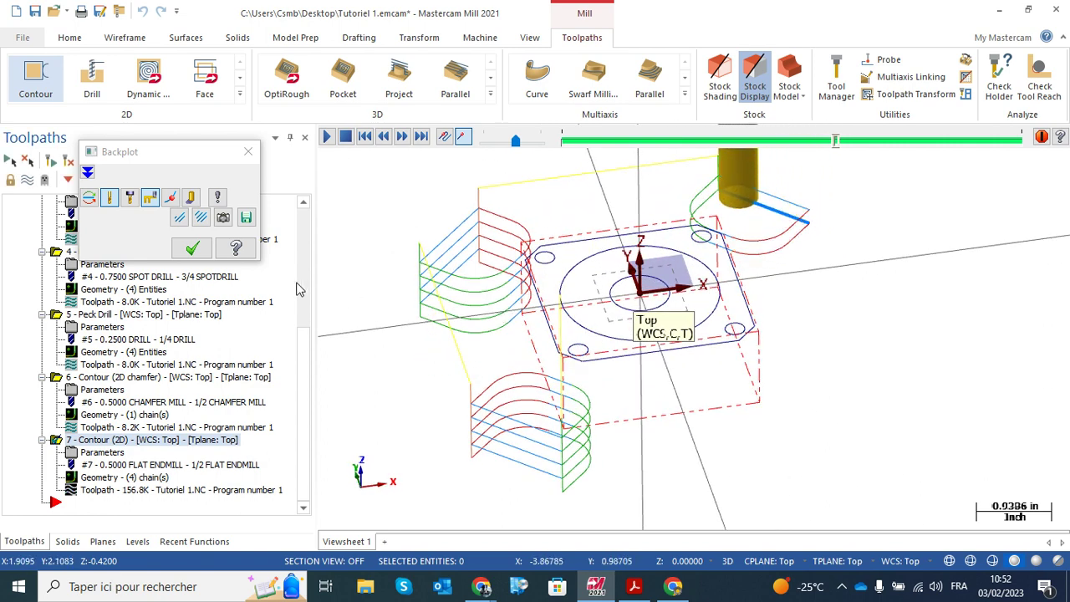
pyautogui.click(193, 249)
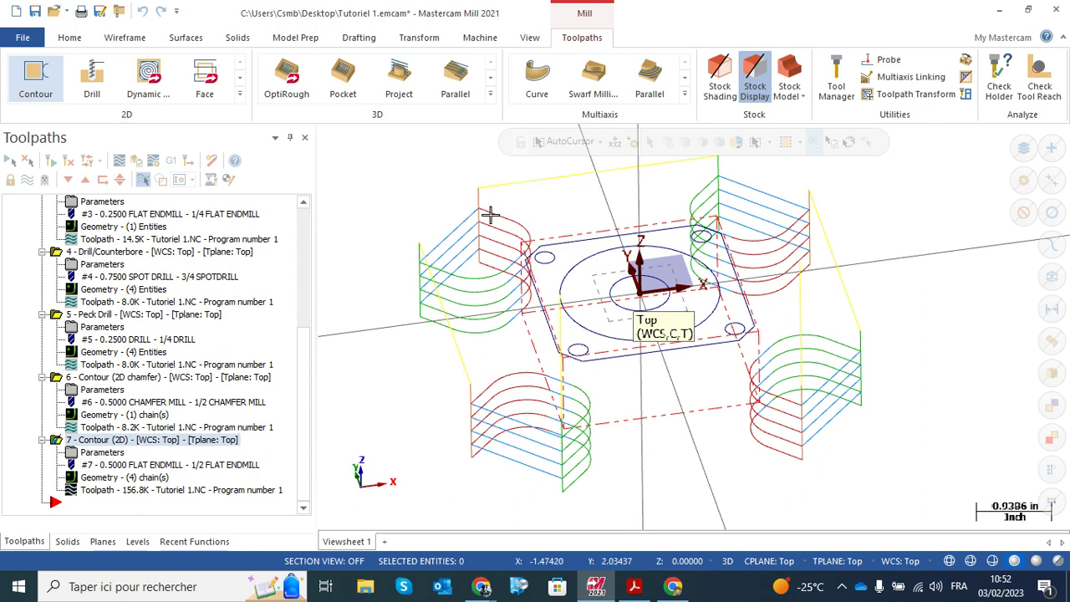
# Switch to the top view and examine the toolpath's entry and exit arcs beside an angled corner
pyautogui.rightClick(425, 203)
pyautogui.click(471, 285)
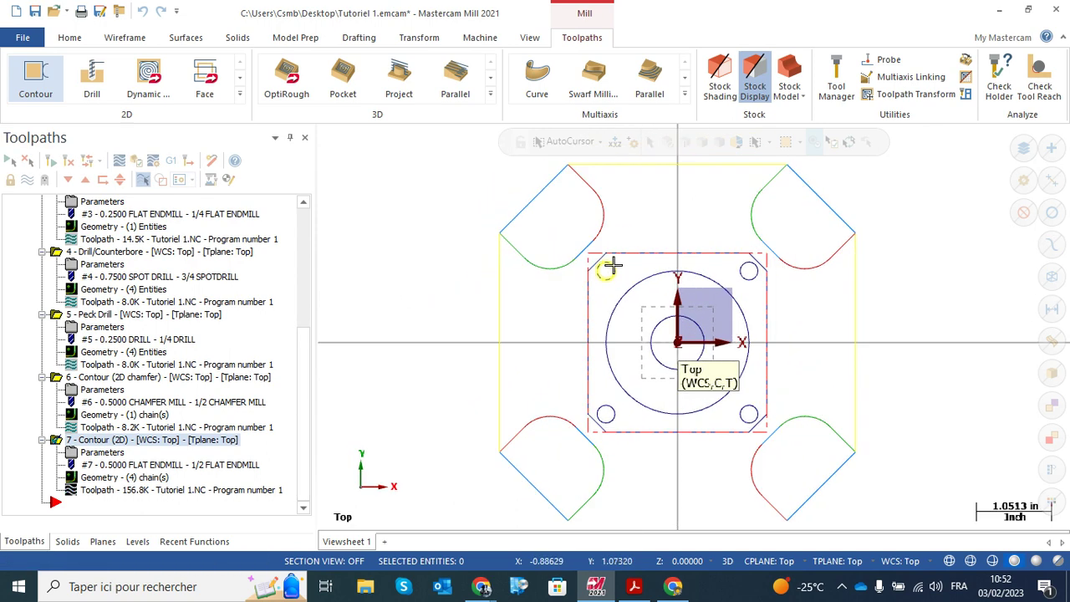
pyautogui.scroll(5, 596, 254)
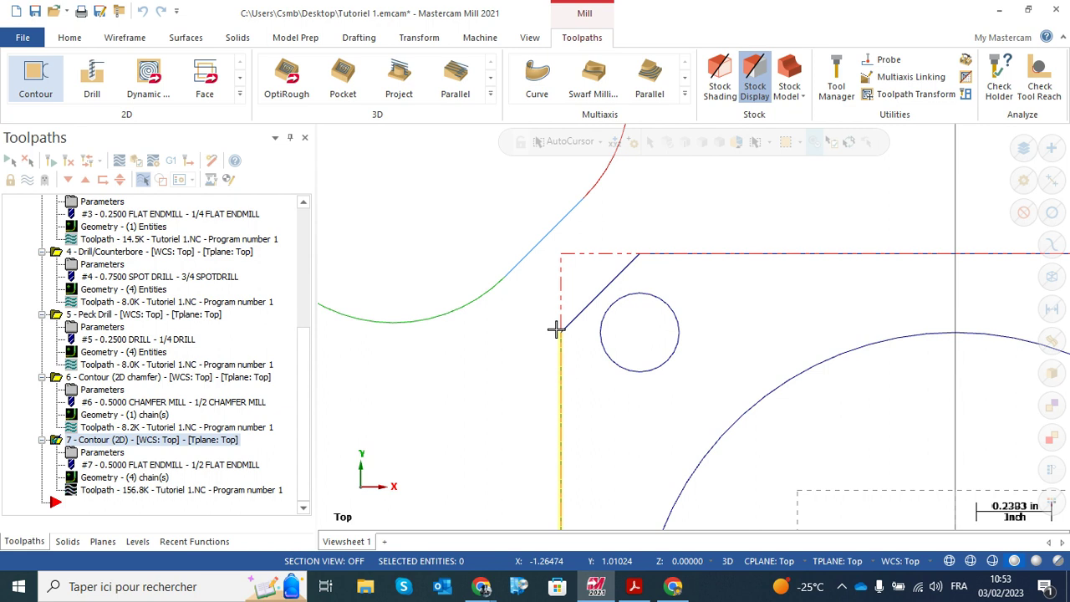
pyautogui.scroll(-2, 440, 368)
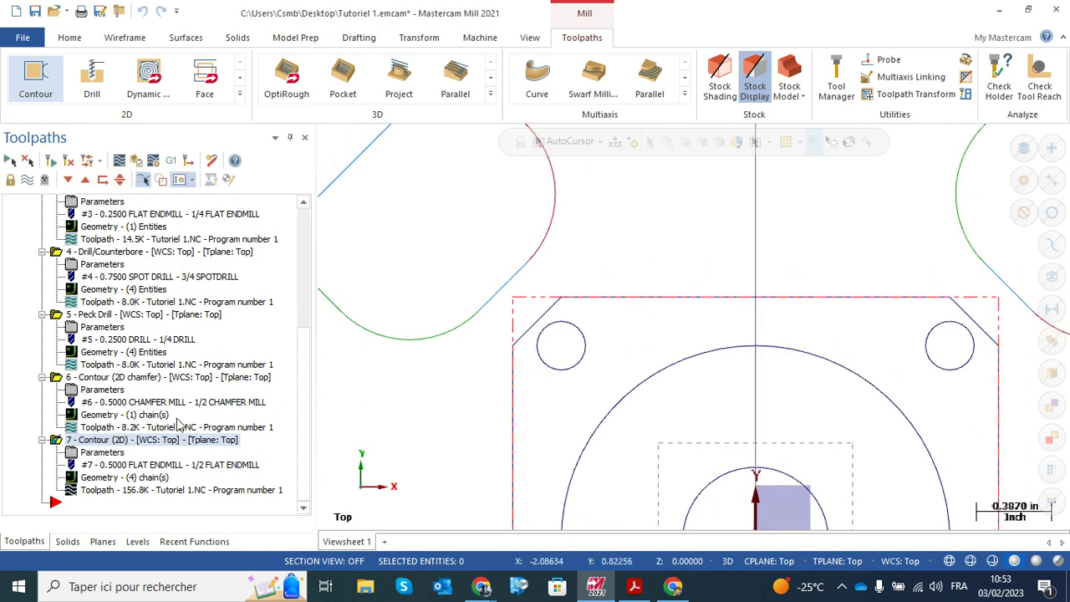
# Backplot the contour from the top at reduced speed and examine the cutter's approach to the corner at negative X and Y
pyautogui.click(96, 489)
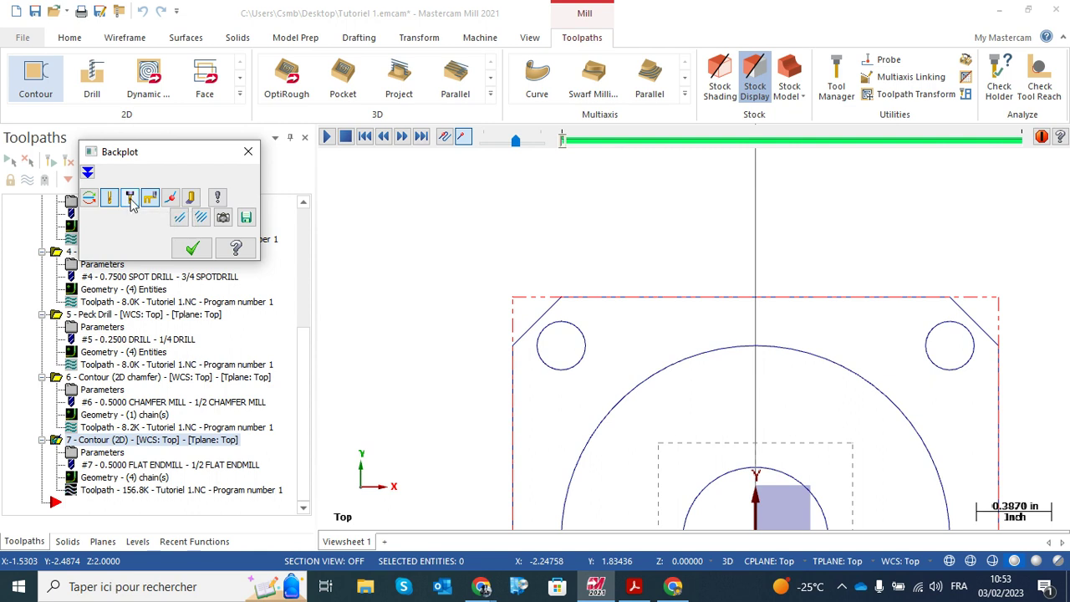
pyautogui.scroll(-2, 507, 285)
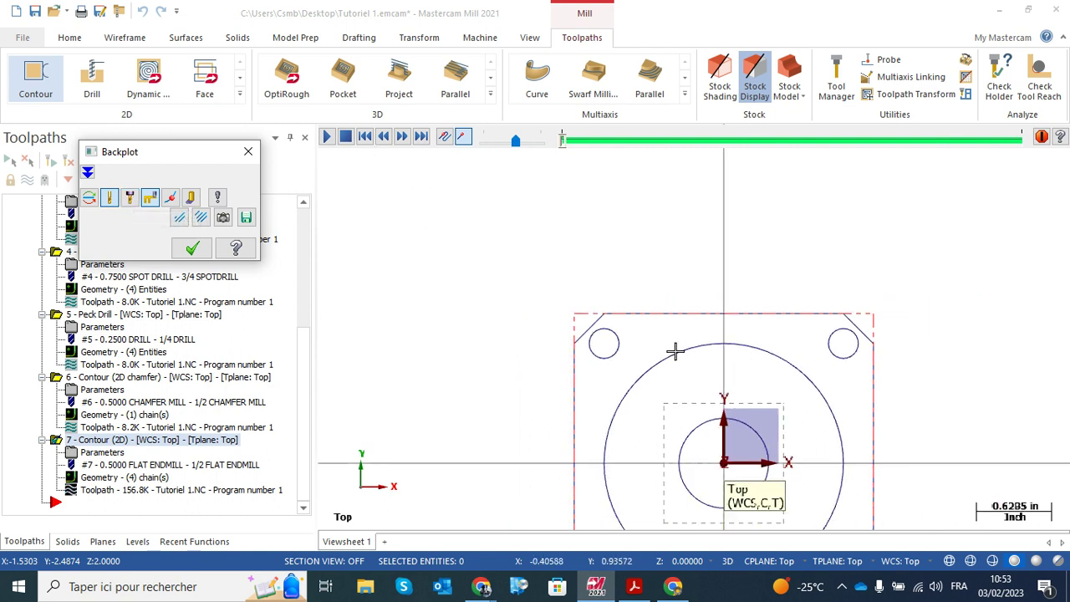
pyautogui.scroll(-2, 680, 382)
pyautogui.click(327, 136)
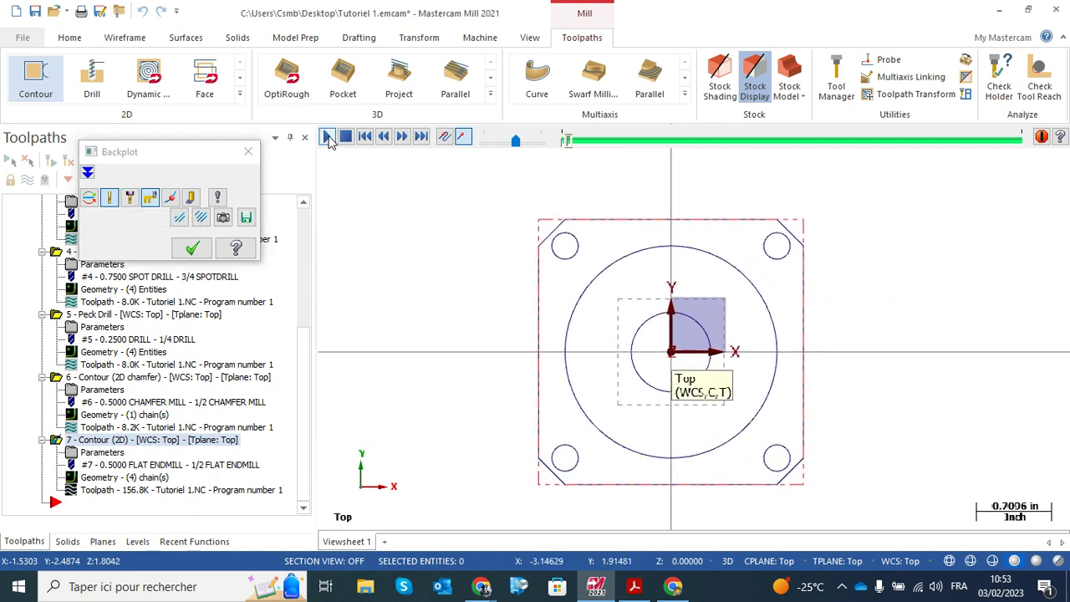
pyautogui.moveTo(516, 144); pyautogui.dragTo(489, 136)
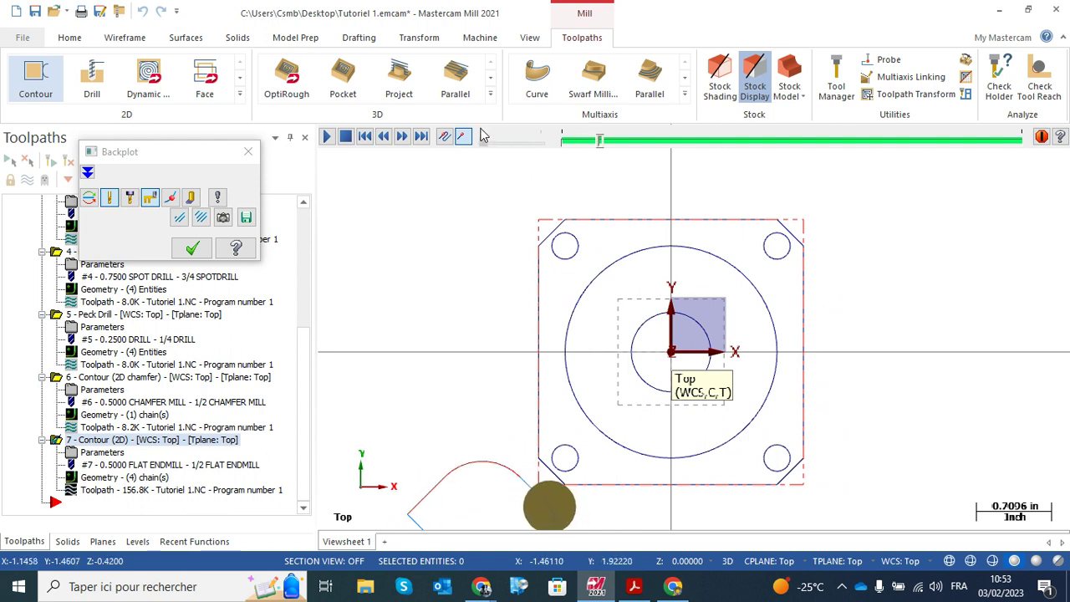
pyautogui.scroll(6, 558, 518)
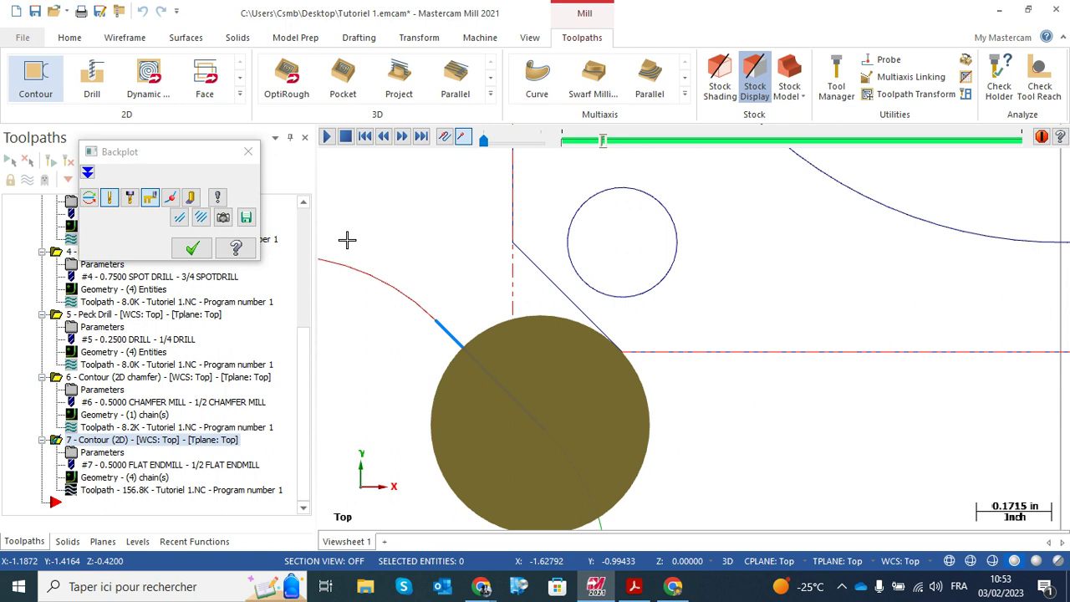
pyautogui.scroll(1, 423, 250)
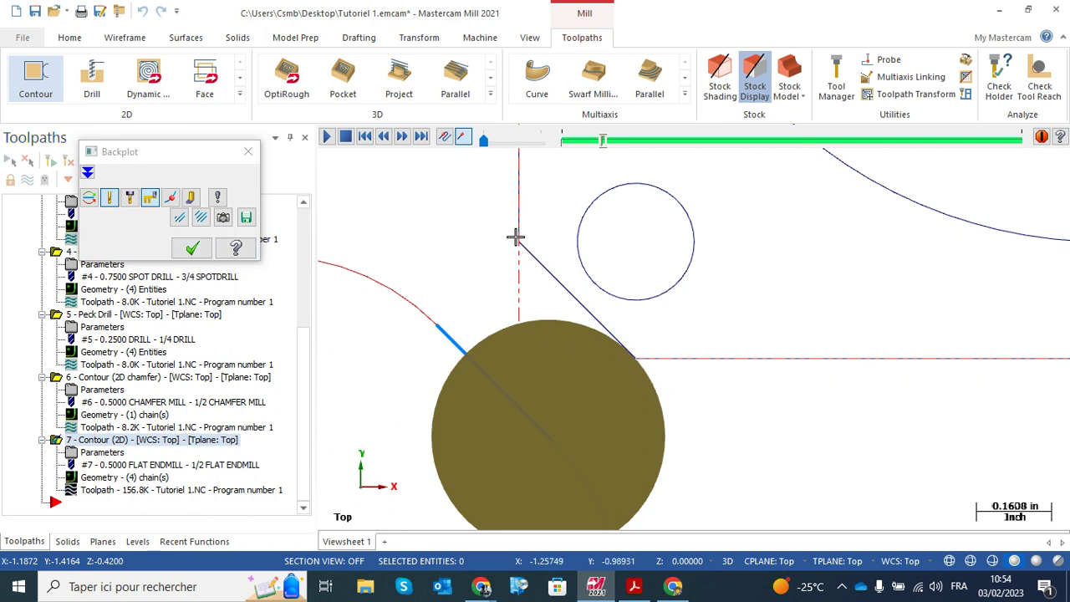
pyautogui.click(191, 251)
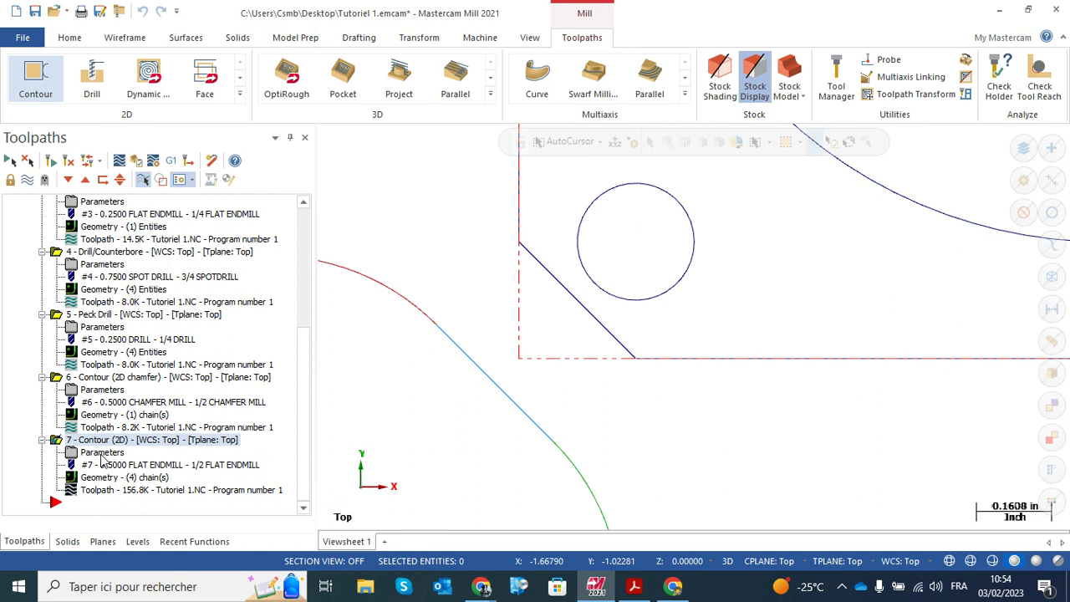
# Disable both the entry and exit moves in the contour's lead in/out settings and regenerate the toolpath
pyautogui.click(101, 456)
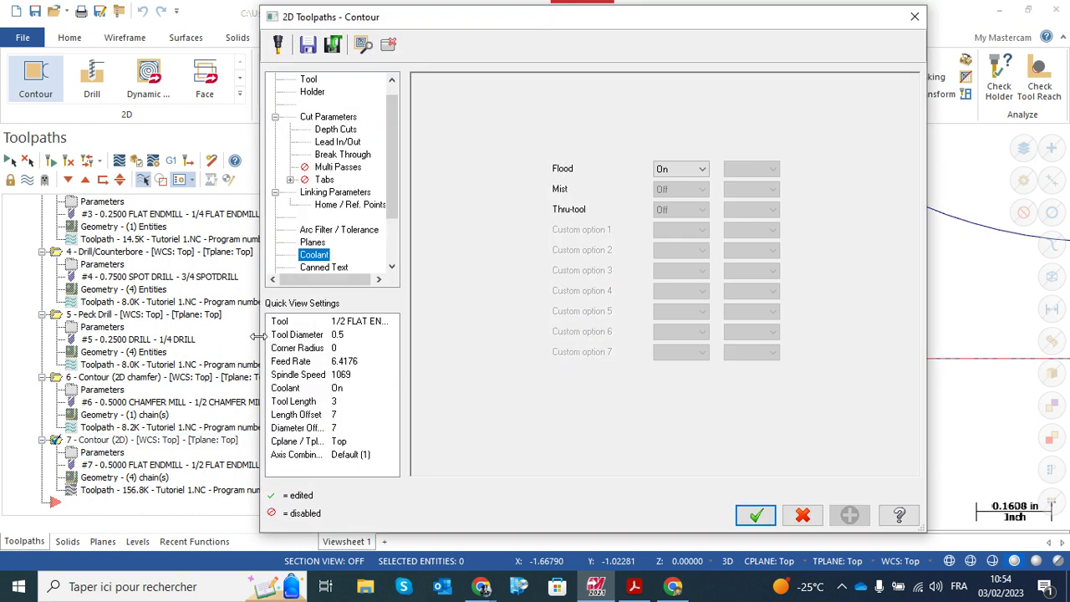
pyautogui.click(330, 145)
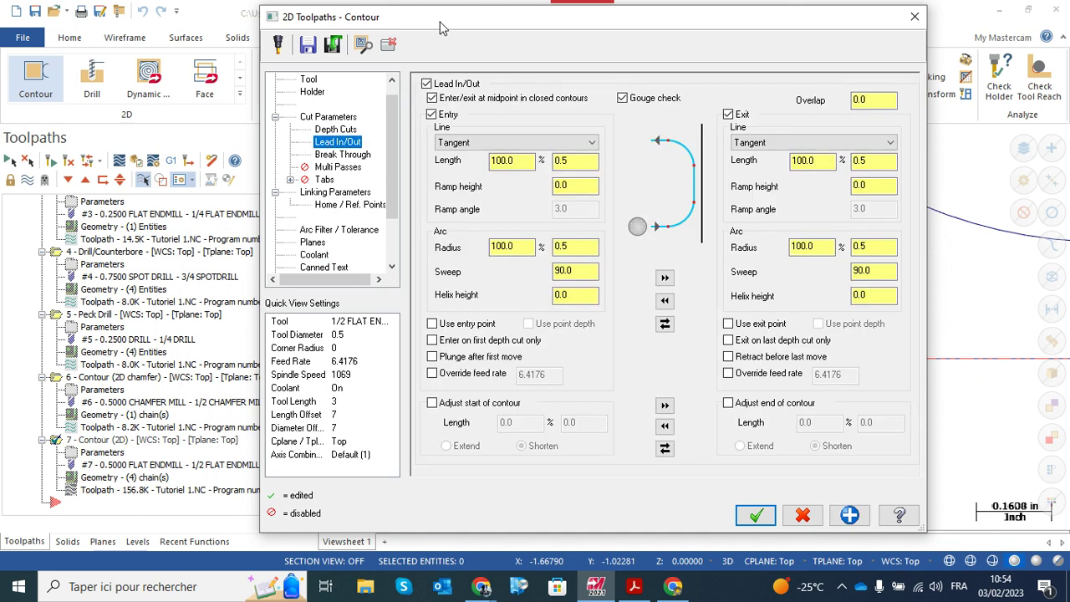
pyautogui.moveTo(443, 28); pyautogui.dragTo(355, 445)
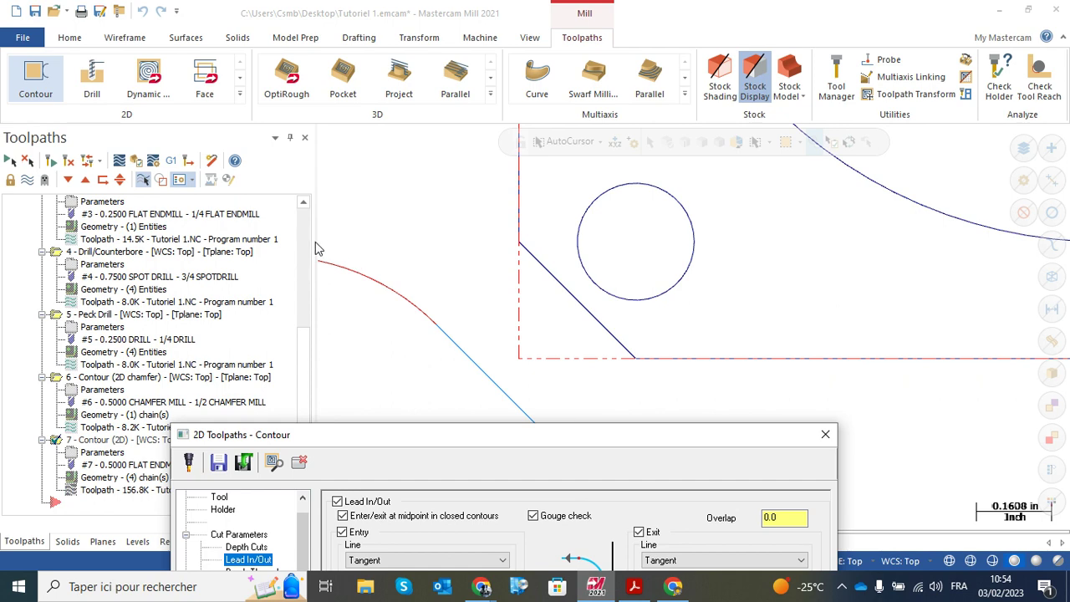
pyautogui.moveTo(549, 436); pyautogui.dragTo(565, 39)
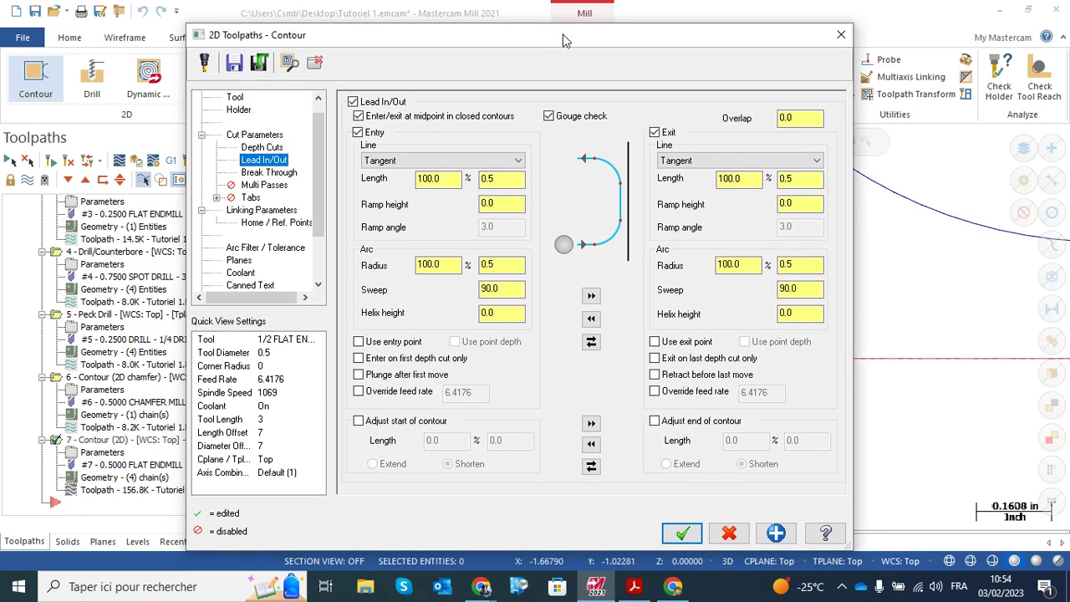
pyautogui.click(358, 133)
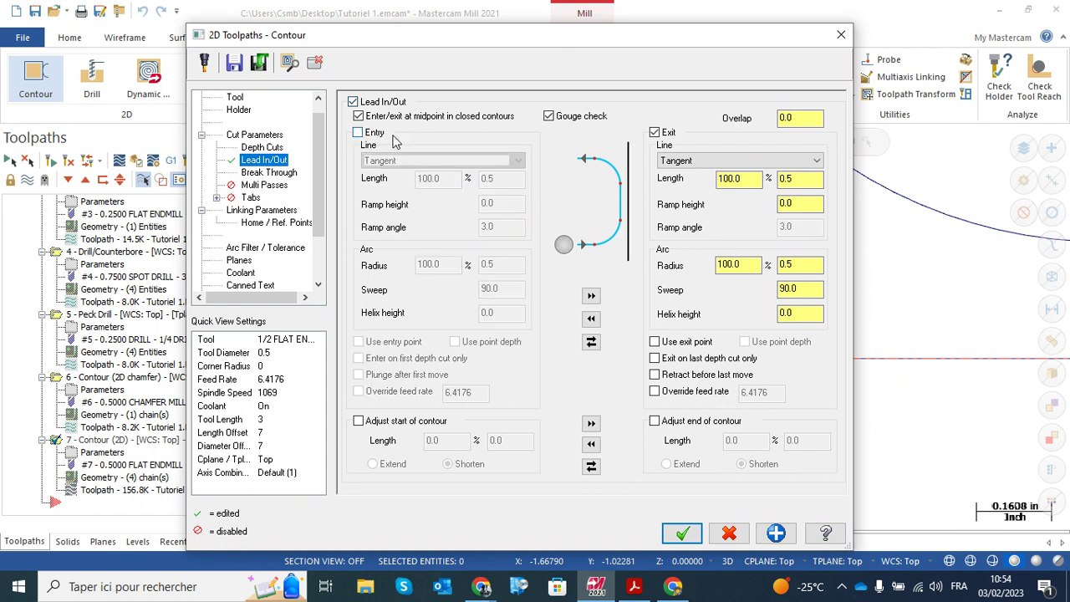
pyautogui.click(655, 133)
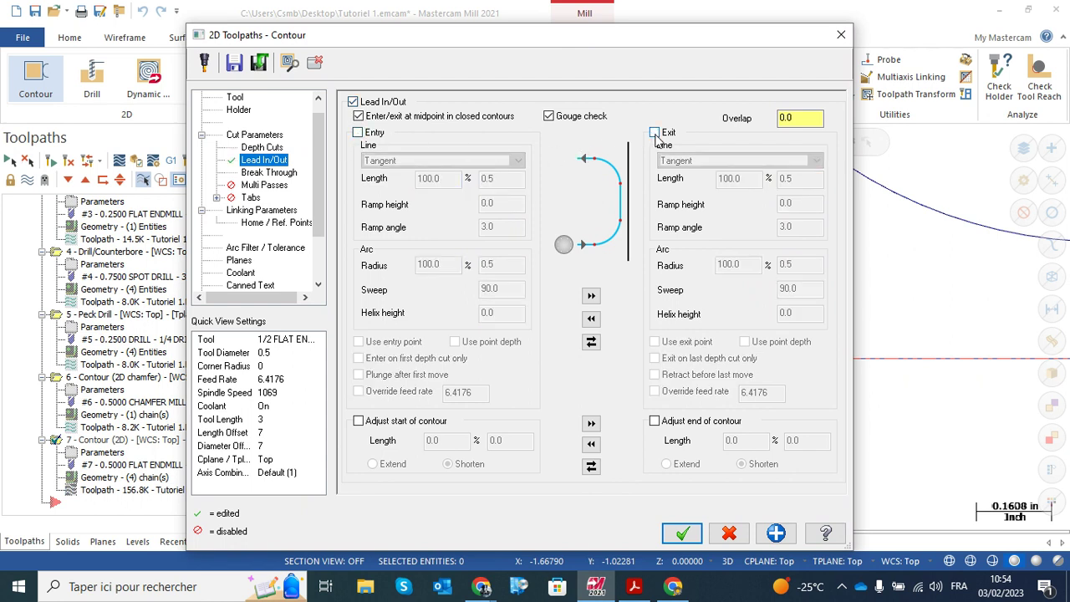
pyautogui.click(682, 533)
pyautogui.click(52, 160)
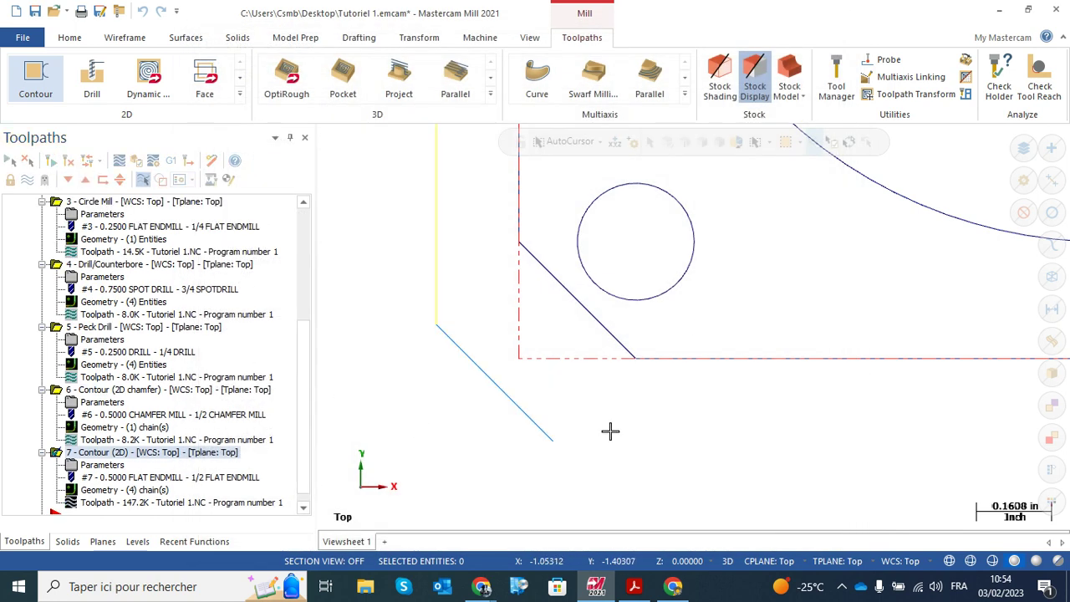
# Inspect the regenerated corner passes in a tilted view and backplot the contour operation again
pyautogui.scroll(-4, 604, 381)
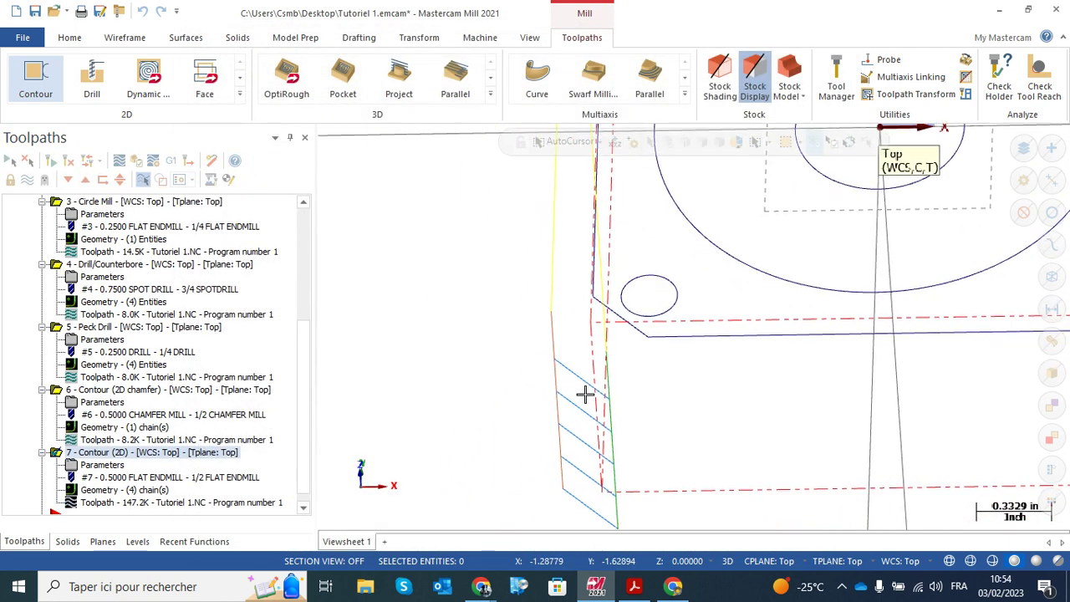
pyautogui.moveTo(608, 381); pyautogui.dragTo(610, 370, button='middle')
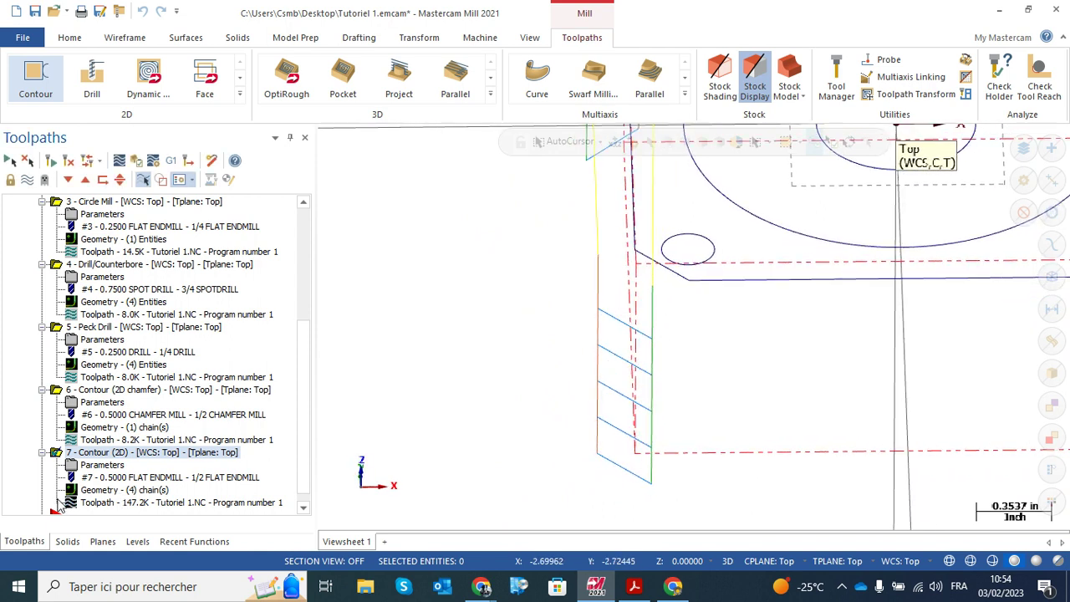
pyautogui.click(119, 160)
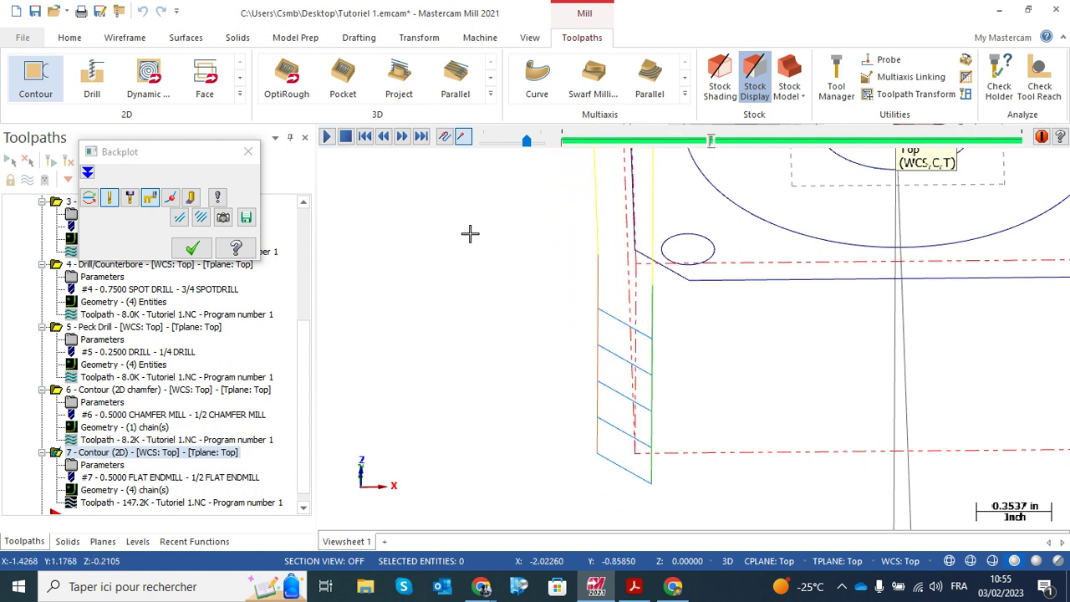
pyautogui.click(192, 249)
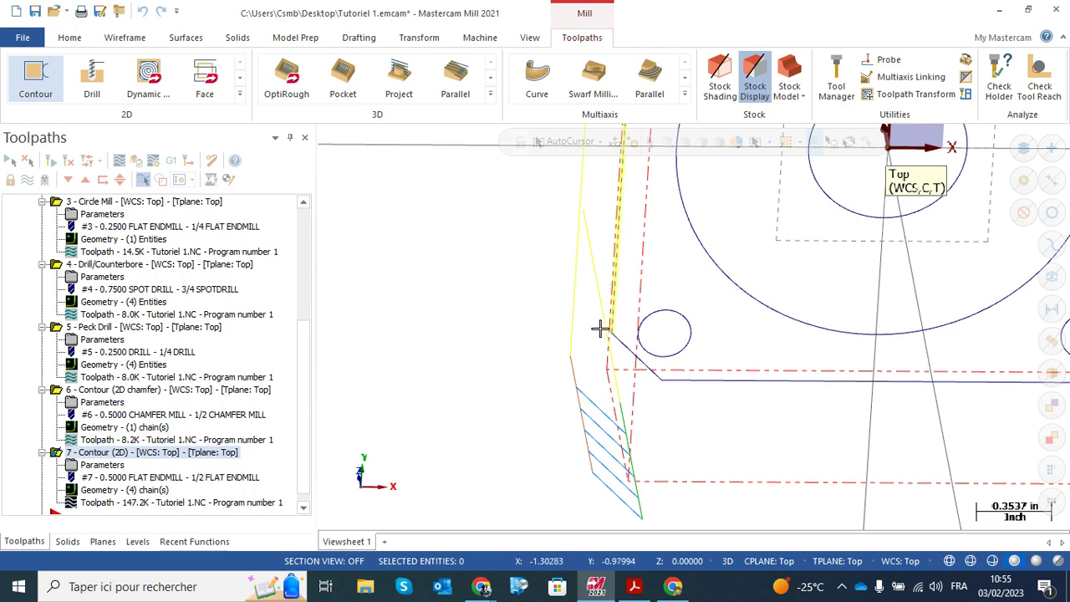
# Enable the start and end adjustments in the contour's lead in/out parameters and set both to Extend
pyautogui.click(102, 467)
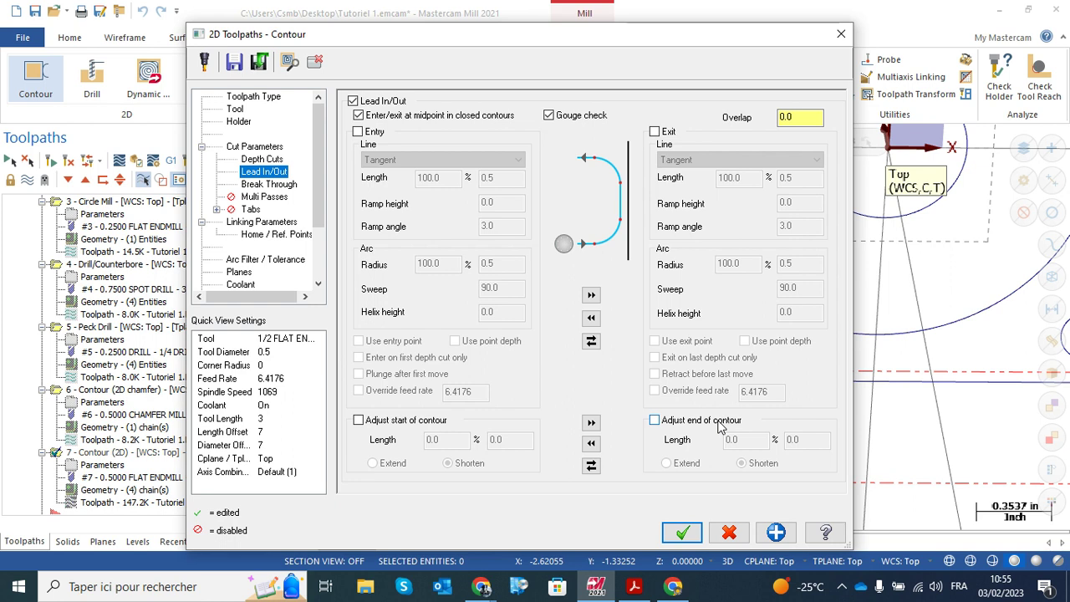
pyautogui.click(360, 420)
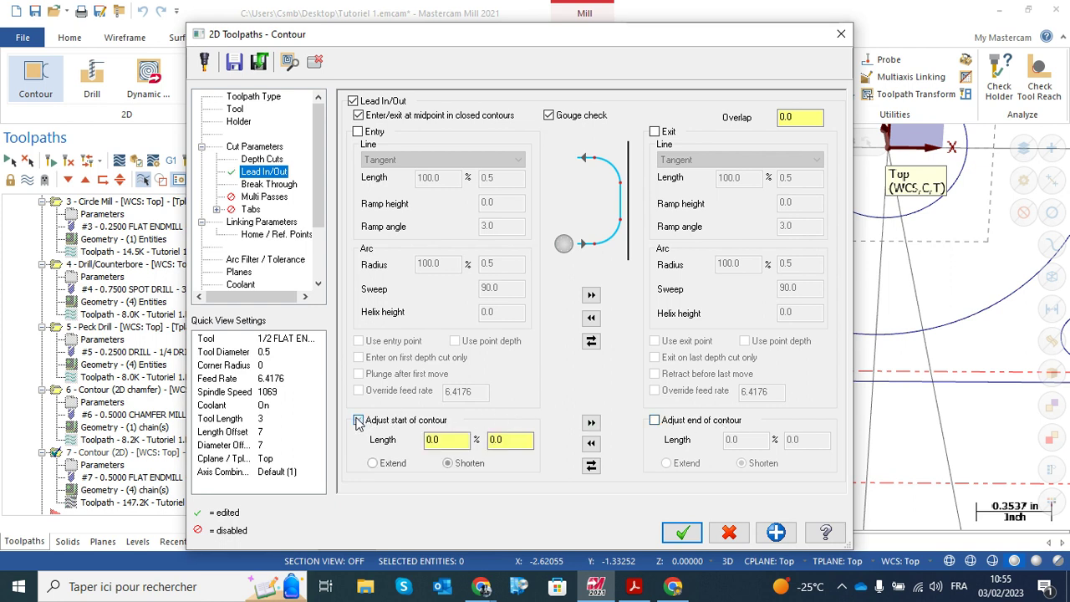
pyautogui.click(653, 420)
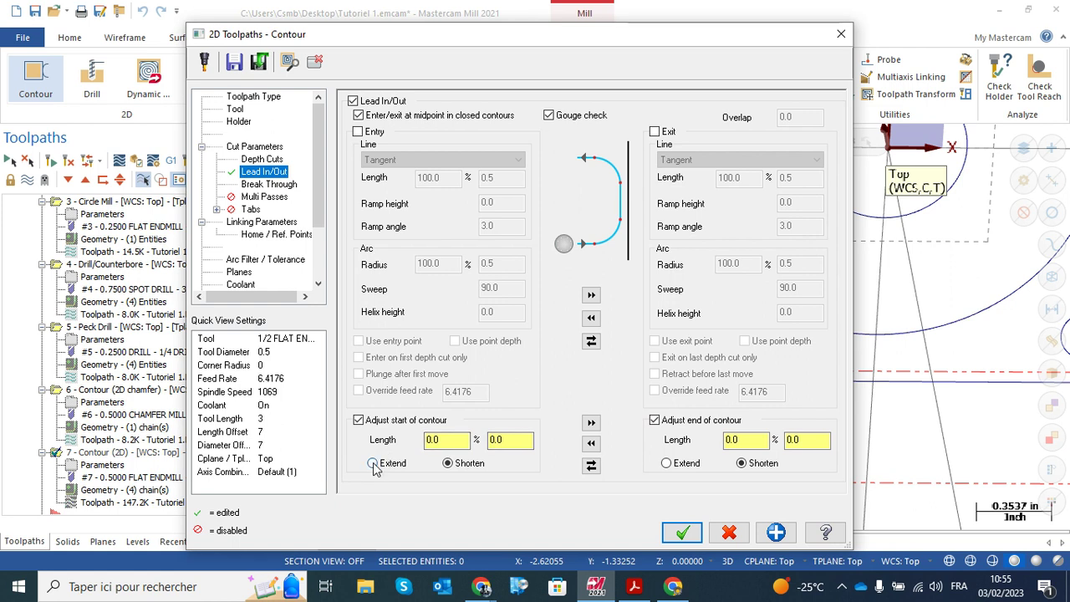
pyautogui.click(667, 465)
# Set the contour's start and end extension lengths to 0.1 in (20%) each and regenerate the toolpath
pyautogui.click(502, 441)
pyautogui.click(436, 441)
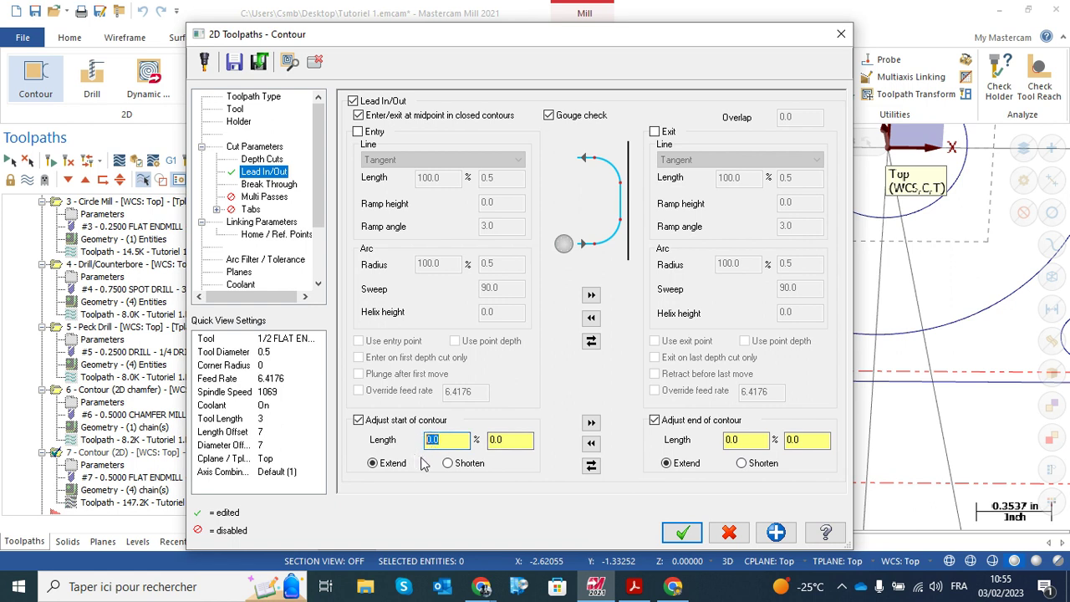
pyautogui.click(496, 440)
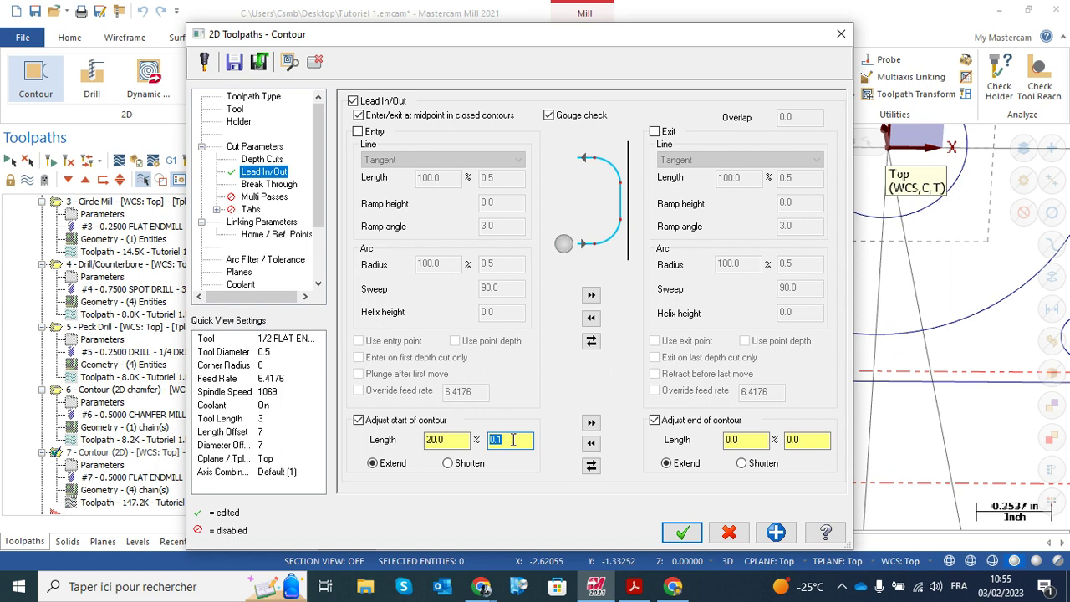
pyautogui.doubleClick(806, 440)
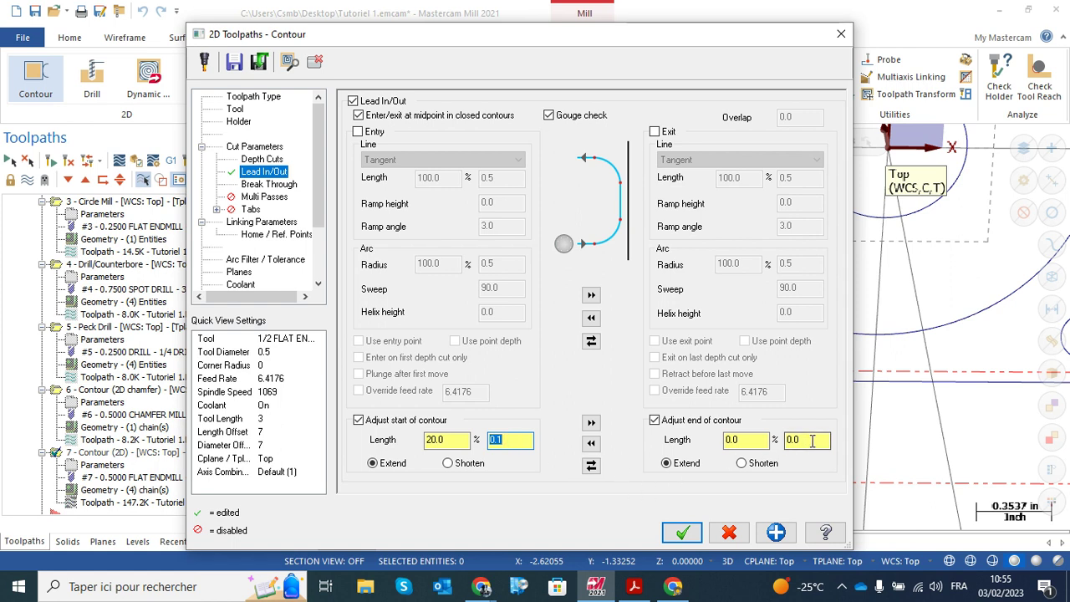
pyautogui.write('0.1')
pyautogui.doubleClick(791, 443)
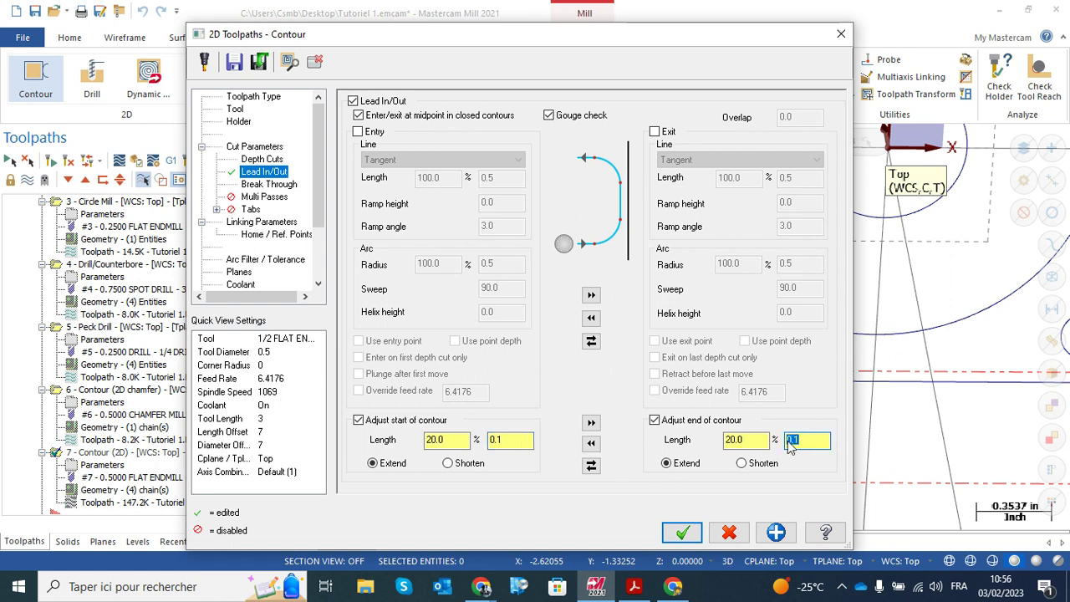
pyautogui.click(683, 534)
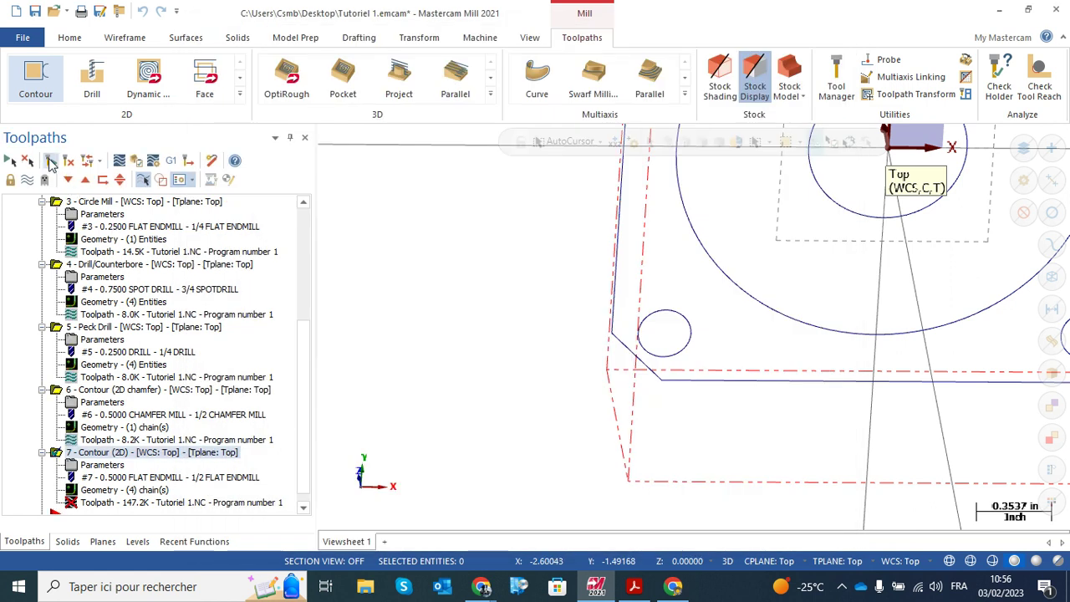
# Backplot the extended contour from the top at varying speeds and examine the cutter's path at the corner at negative X and Y
pyautogui.rightClick(488, 320)
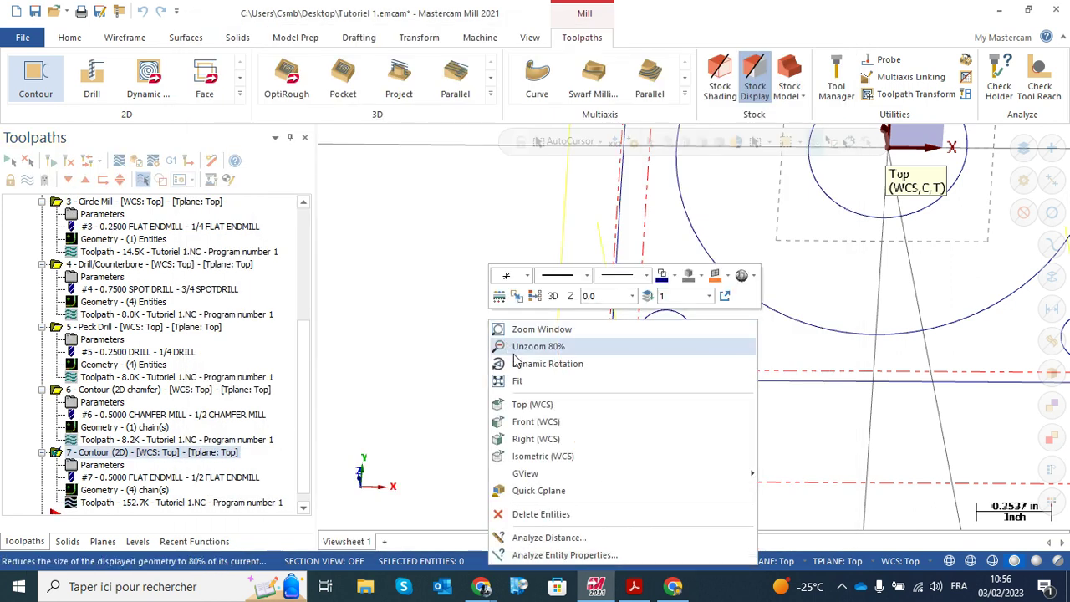
pyautogui.click(532, 404)
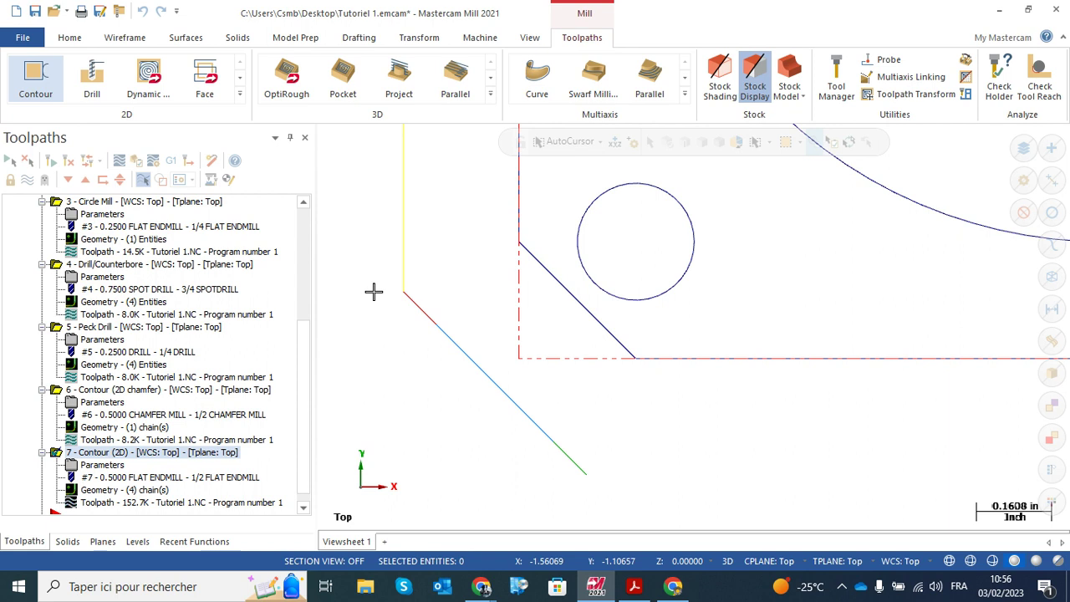
pyautogui.click(89, 503)
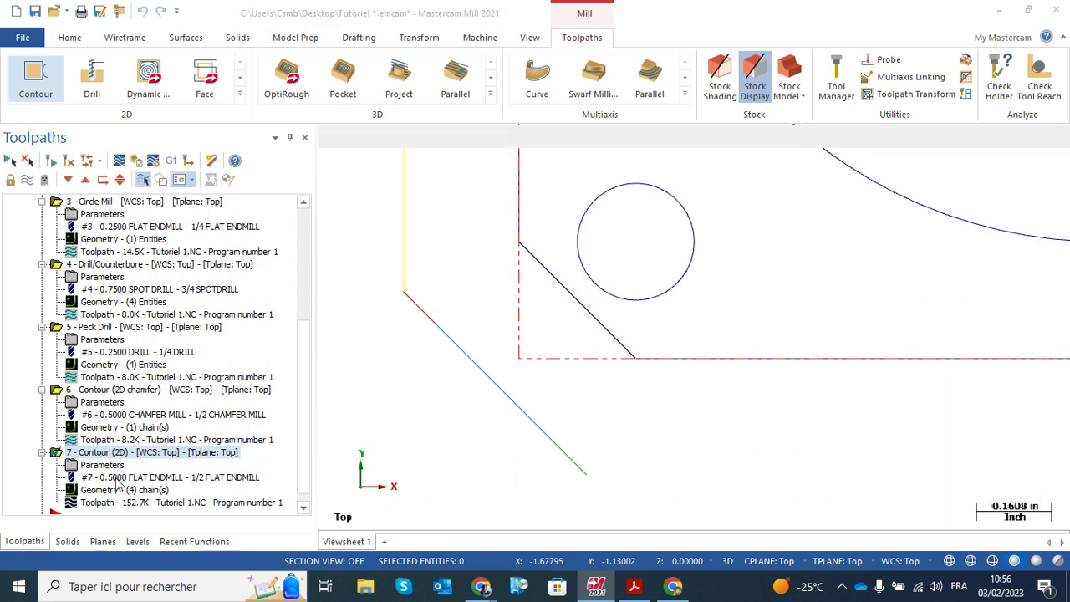
pyautogui.moveTo(516, 148)
pyautogui.mouseDown()
pyautogui.moveTo(485, 145)
pyautogui.moveTo(495, 149)
pyautogui.mouseUp()
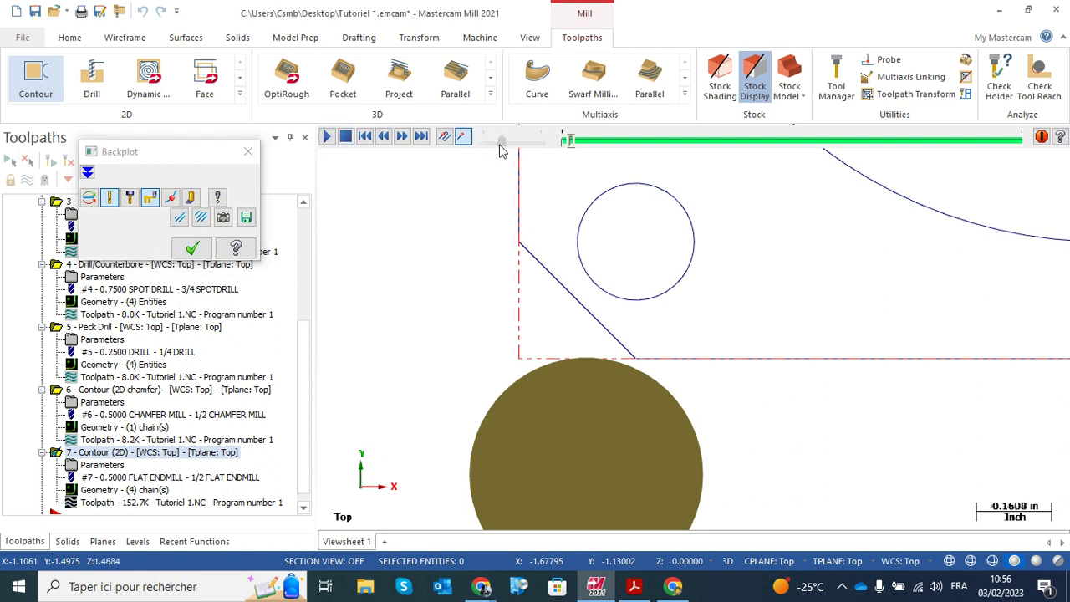
pyautogui.moveTo(501, 150)
pyautogui.mouseDown()
pyautogui.moveTo(508, 144)
pyautogui.moveTo(496, 146)
pyautogui.mouseUp()
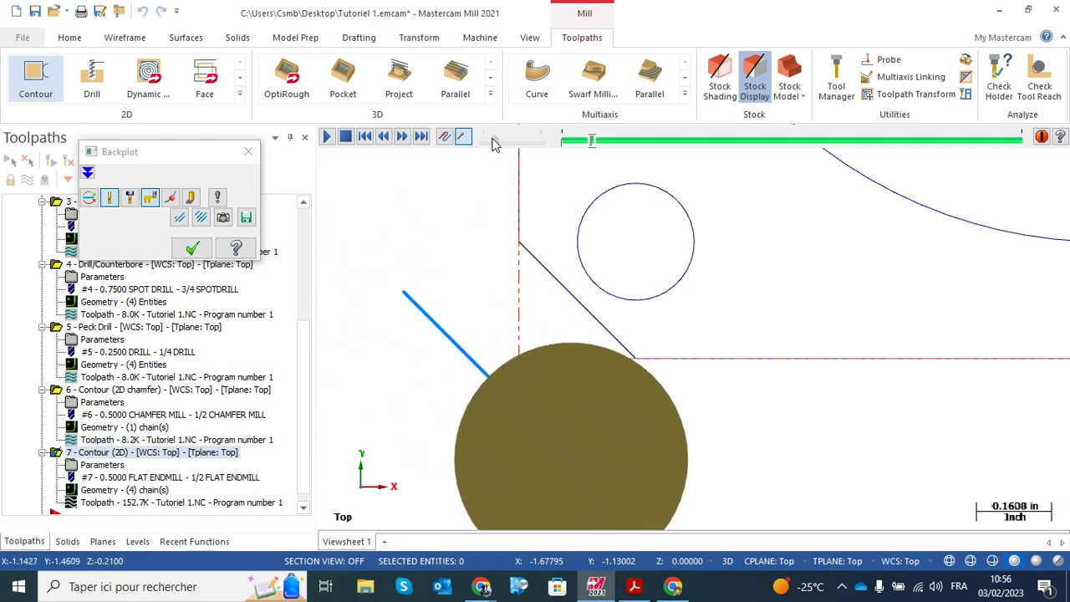
pyautogui.moveTo(493, 144)
pyautogui.mouseDown()
pyautogui.moveTo(481, 142)
pyautogui.moveTo(494, 142)
pyautogui.mouseUp()
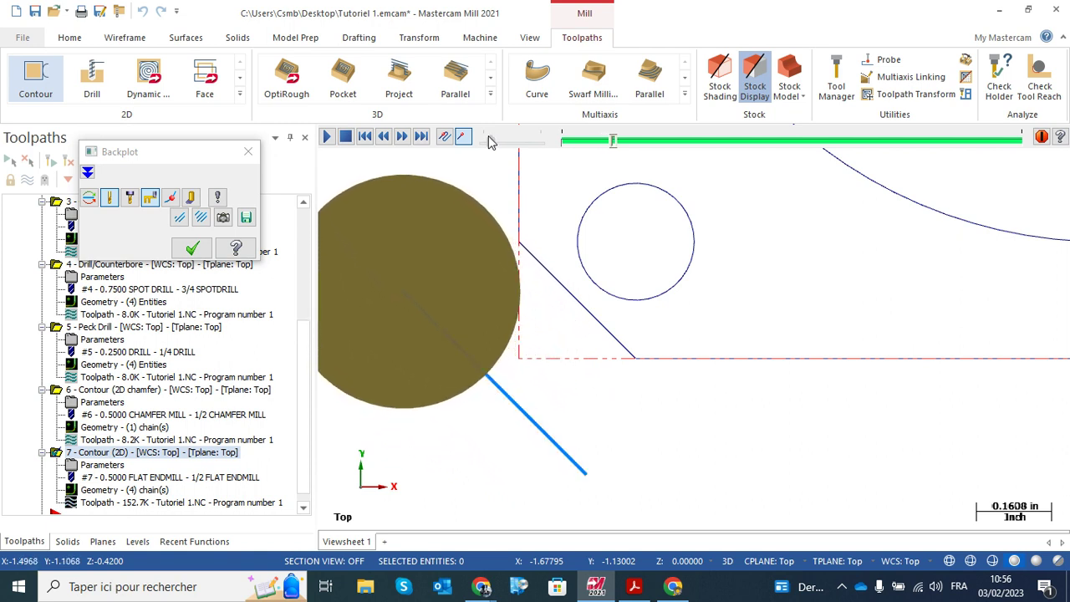
pyautogui.moveTo(490, 142); pyautogui.dragTo(502, 142)
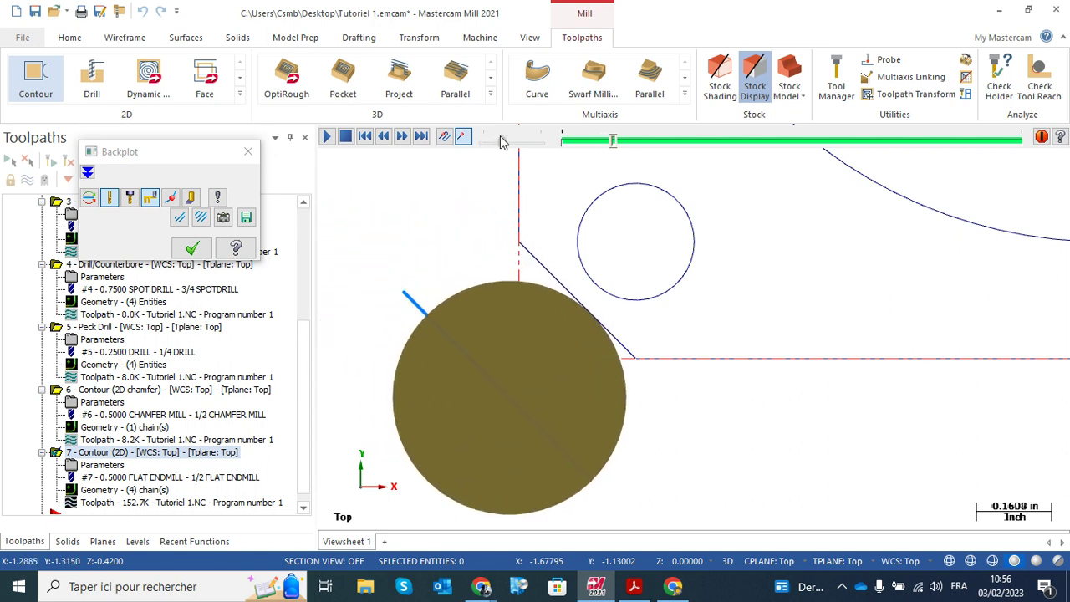
pyautogui.moveTo(549, 359); pyautogui.dragTo(541, 320, button='middle')
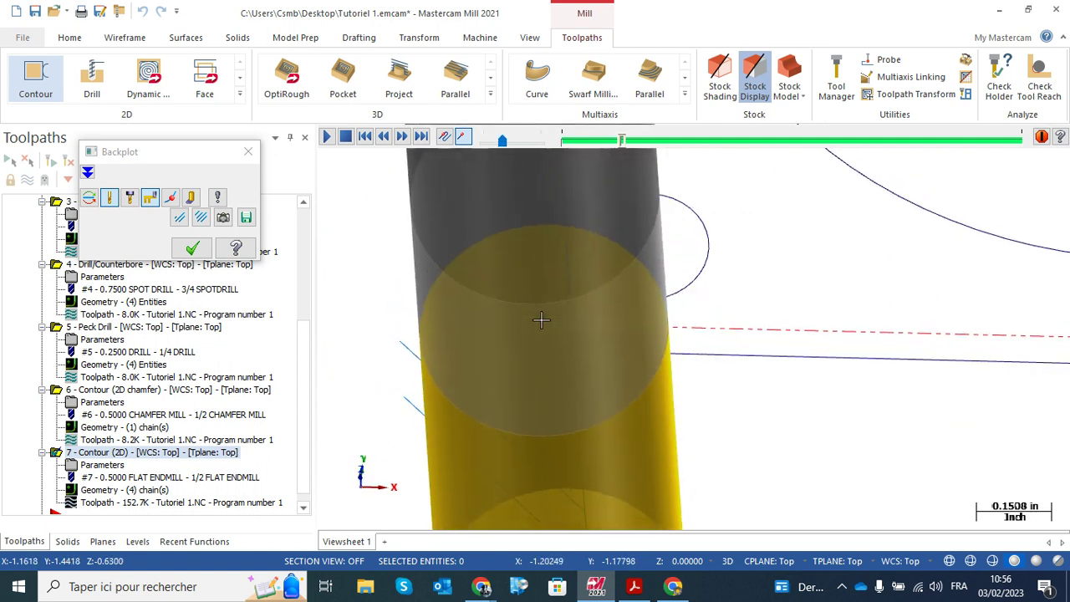
pyautogui.scroll(-10, 541, 320)
pyautogui.click(192, 248)
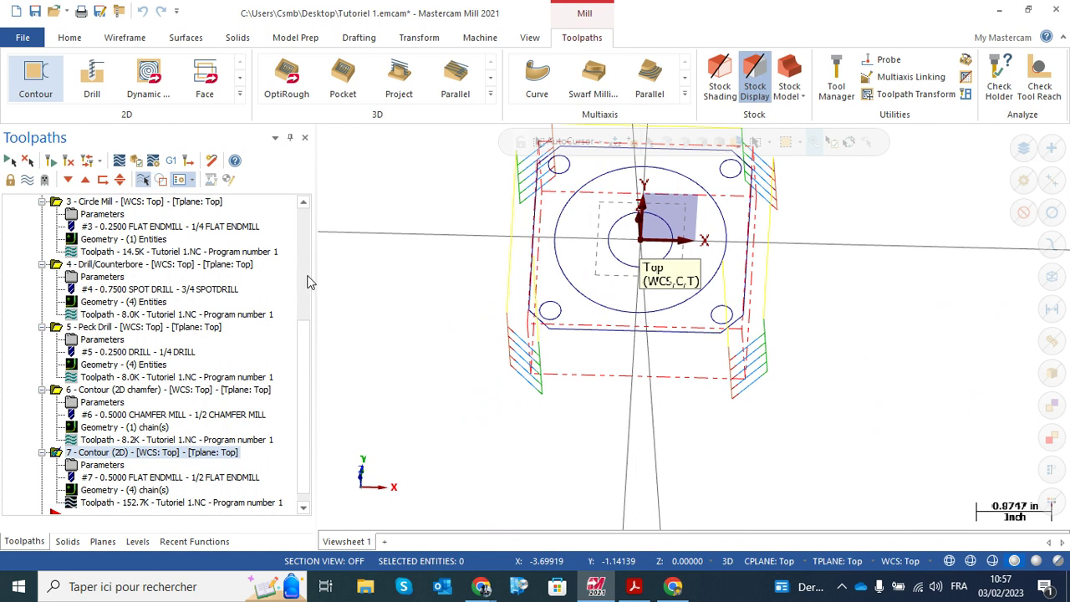
# Select all operations, verify them in the simulator and skip ahead to the start of the 1/2 flat end mill contour
pyautogui.click(305, 232)
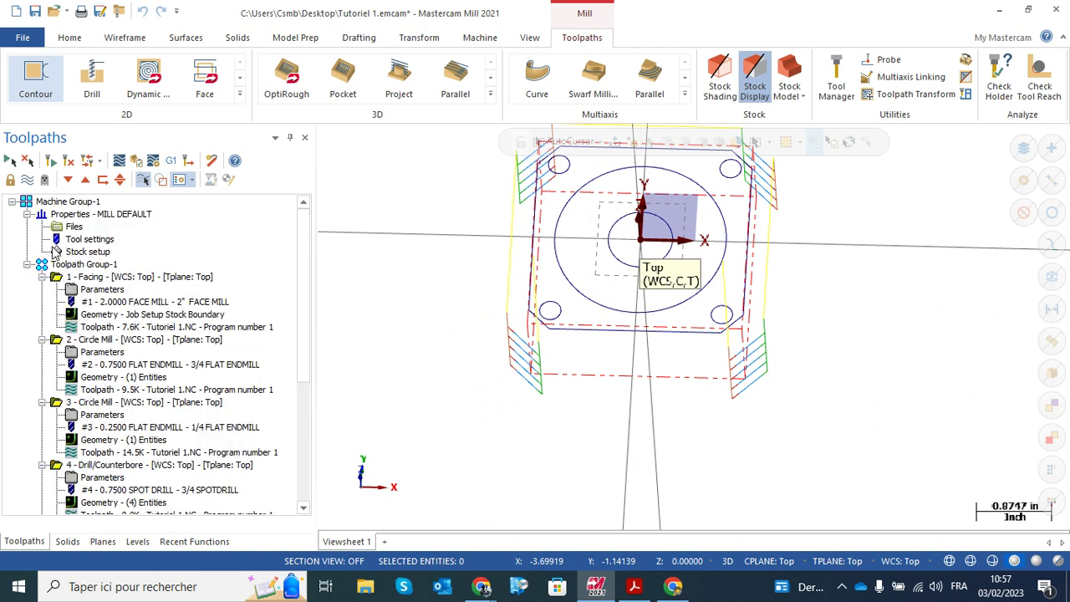
pyautogui.click(9, 161)
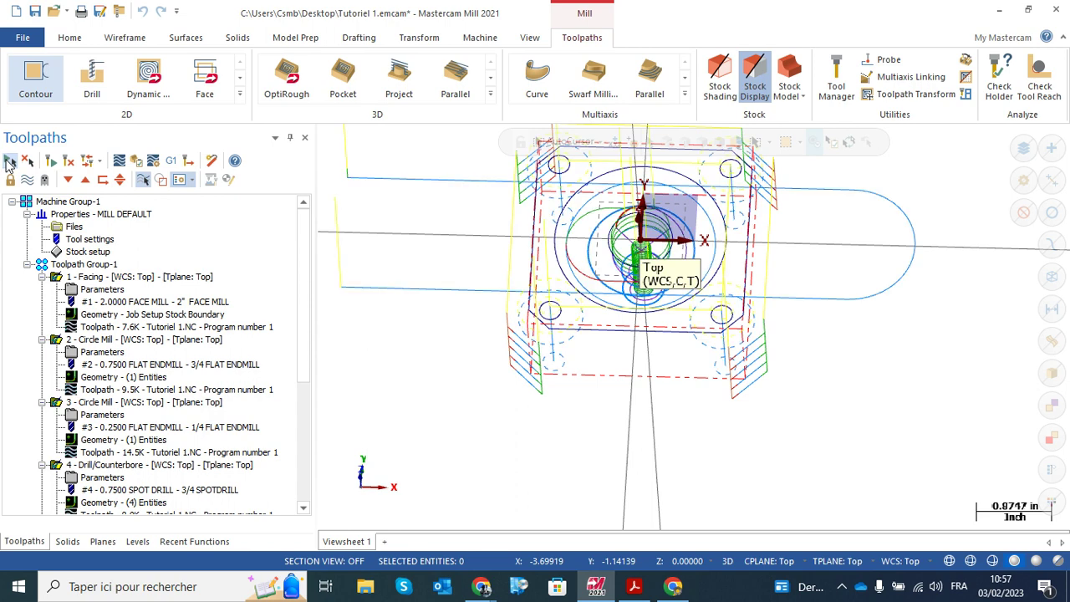
pyautogui.click(137, 161)
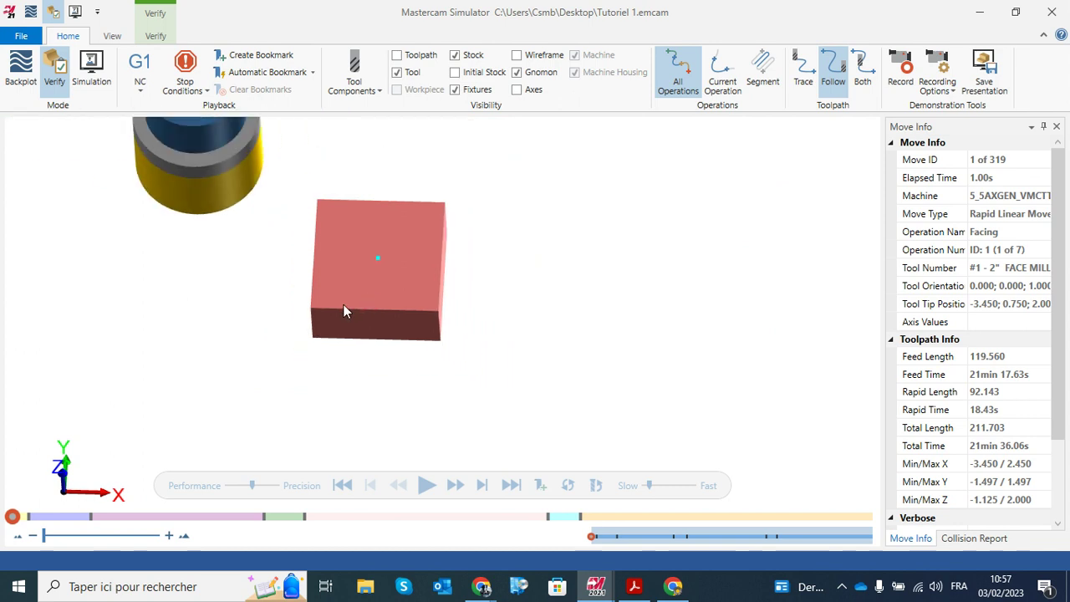
pyautogui.click(482, 486)
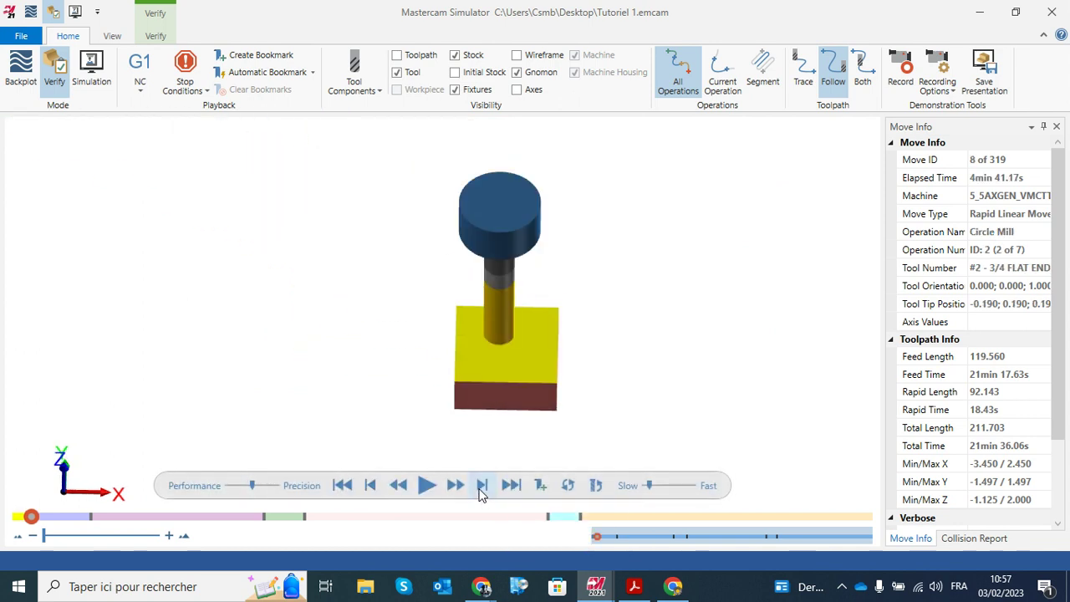
pyautogui.click(482, 485)
pyautogui.click(483, 486)
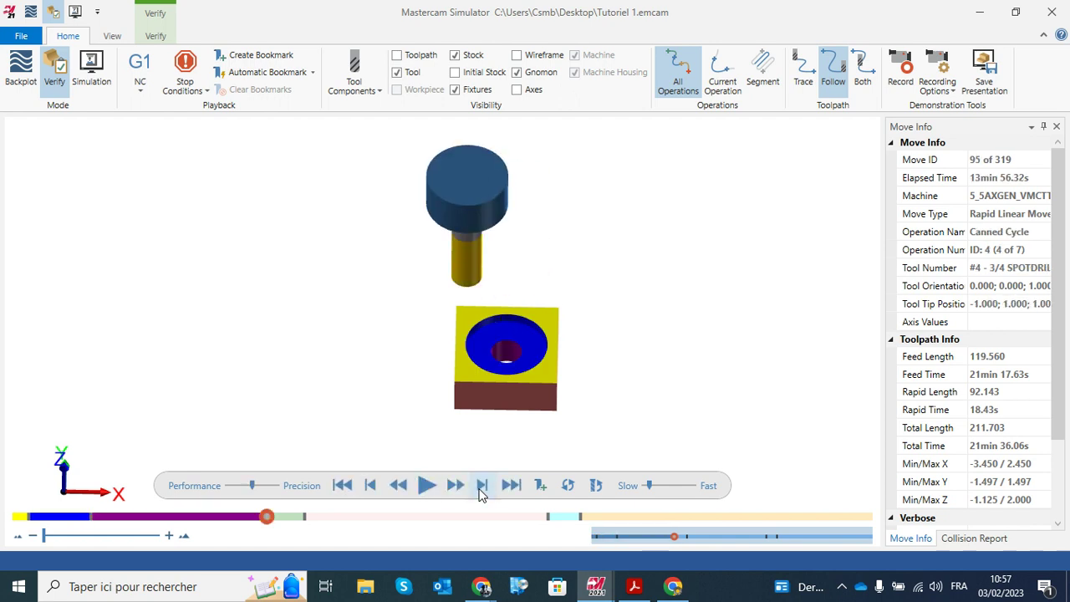
pyautogui.click(482, 486)
pyautogui.click(482, 486)
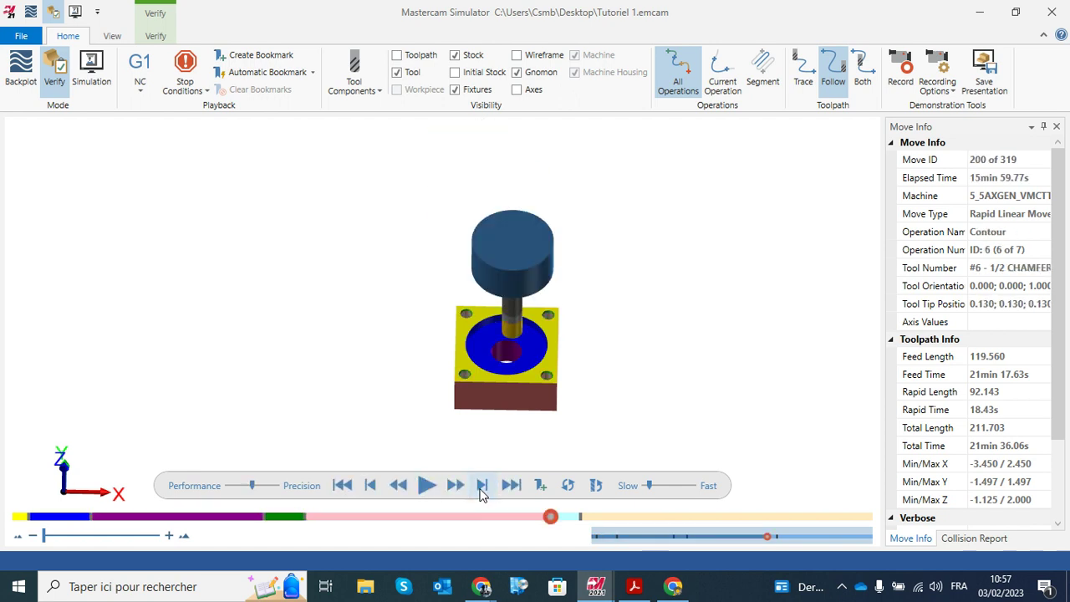
pyautogui.click(483, 486)
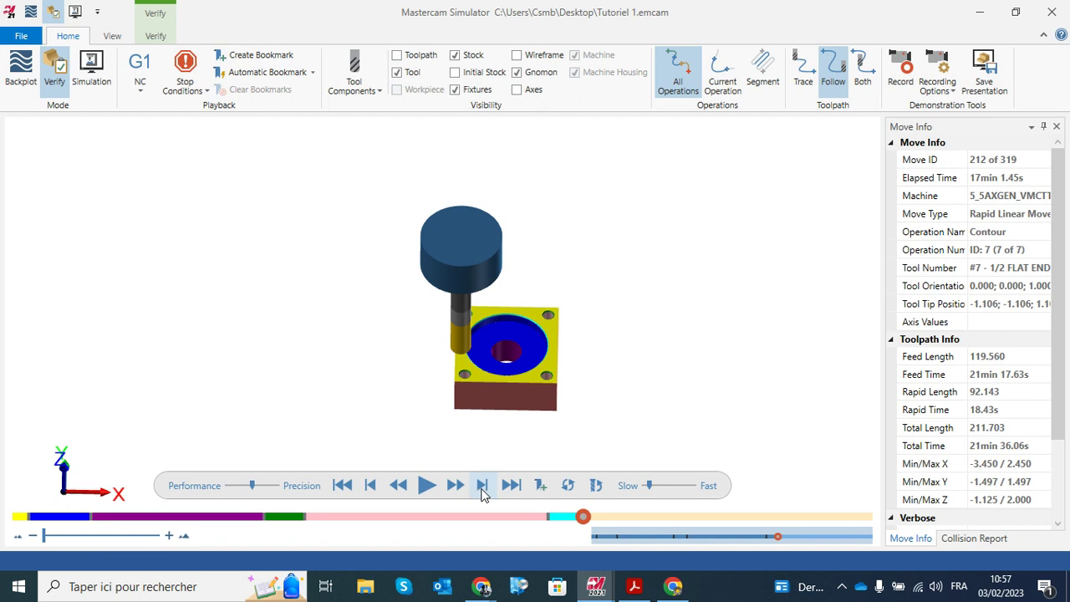
# Step through the final contour's first depth passes and examine the cut corner up close from the side
pyautogui.click(456, 487)
pyautogui.click(456, 487)
pyautogui.click(456, 487)
pyautogui.click(457, 486)
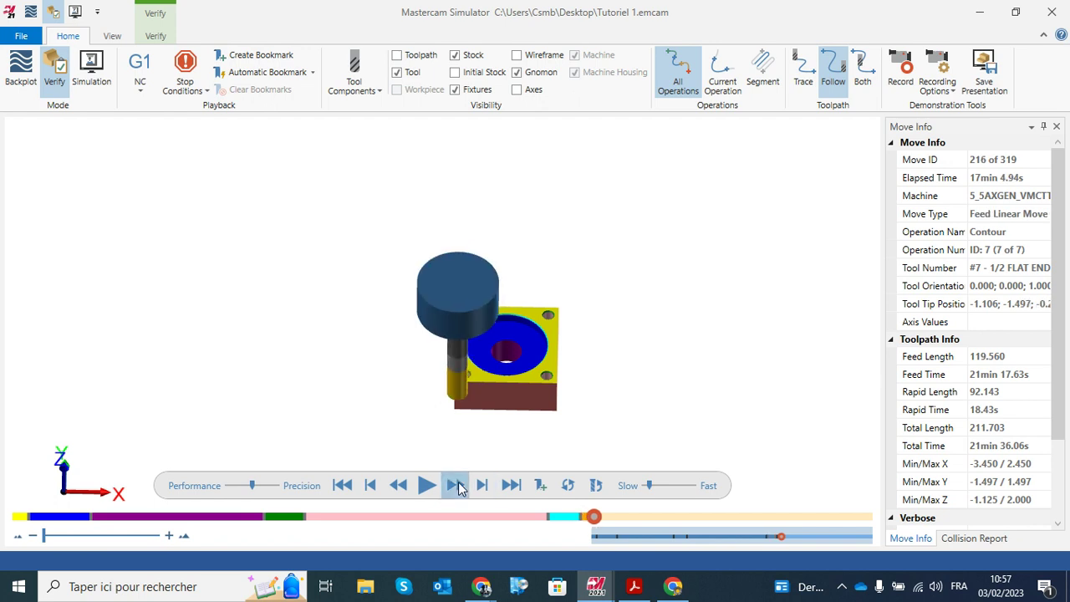
pyautogui.click(456, 487)
pyautogui.click(456, 486)
pyautogui.click(456, 487)
pyautogui.click(457, 486)
pyautogui.click(456, 487)
pyautogui.scroll(5, 458, 414)
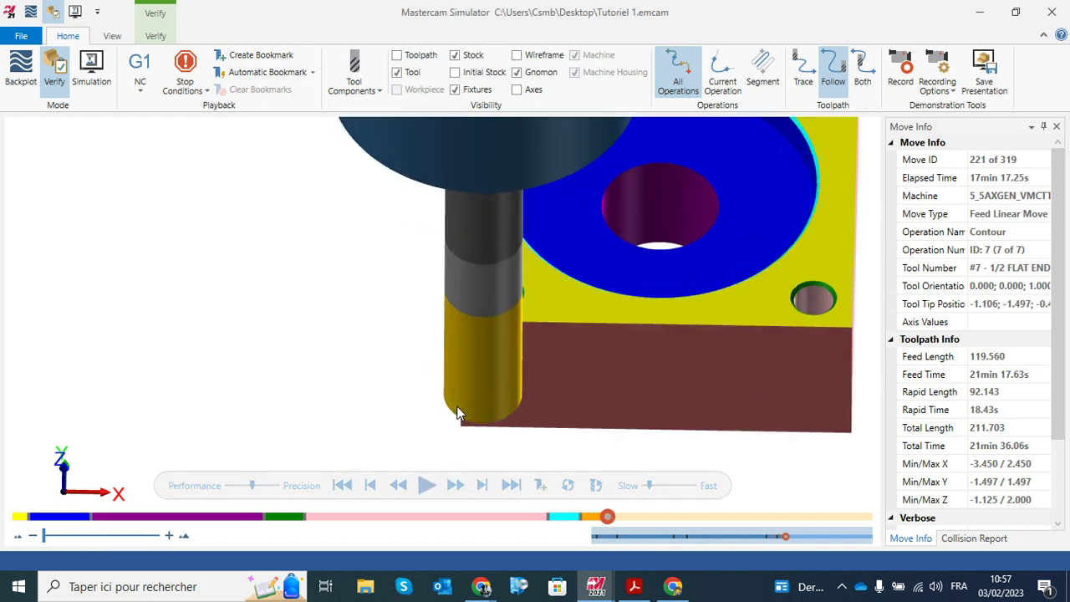
pyautogui.moveTo(458, 413); pyautogui.dragTo(507, 420, button='middle')
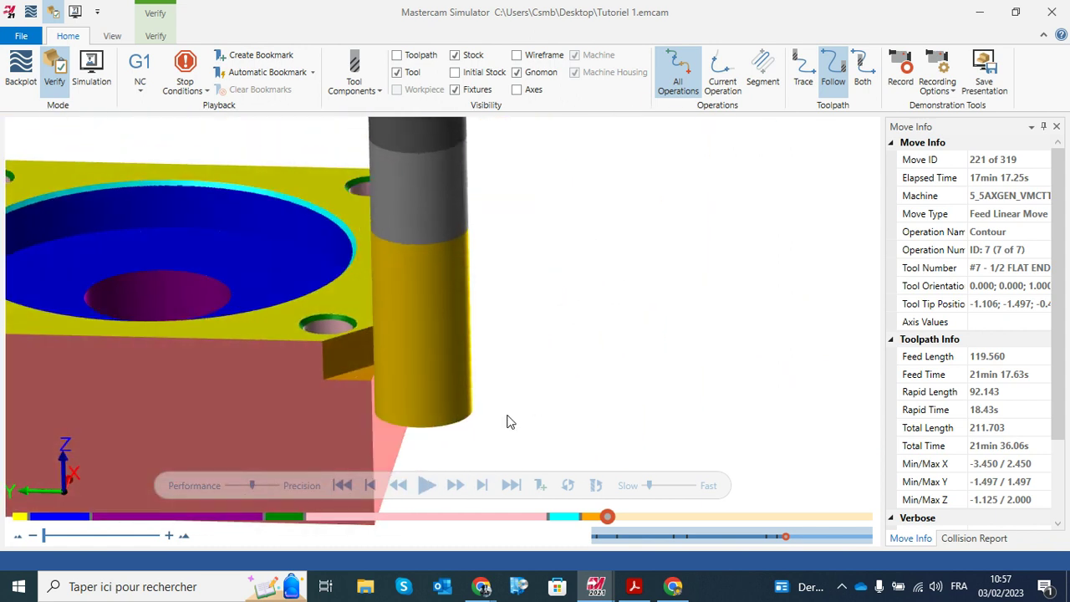
# Step through the remaining depth passes at the first corner until the cutter moves on to the next corner
pyautogui.click(457, 486)
pyautogui.click(457, 486)
pyautogui.click(457, 486)
pyautogui.click(456, 487)
pyautogui.click(456, 486)
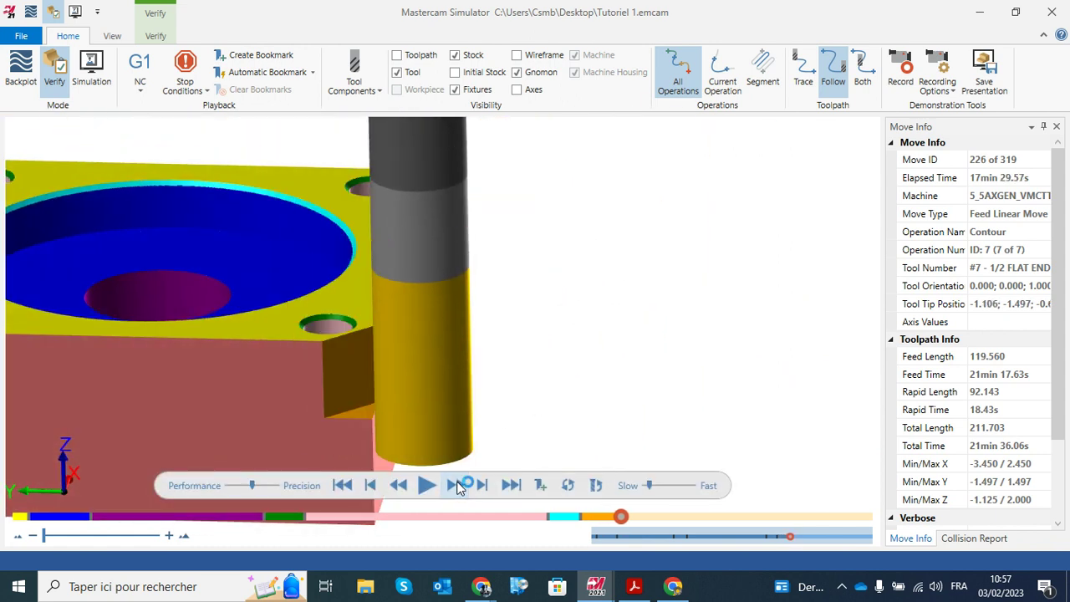
pyautogui.click(456, 484)
pyautogui.click(456, 485)
pyautogui.click(456, 485)
pyautogui.click(456, 485)
pyautogui.click(456, 485)
pyautogui.click(456, 485)
pyautogui.click(457, 485)
pyautogui.click(456, 484)
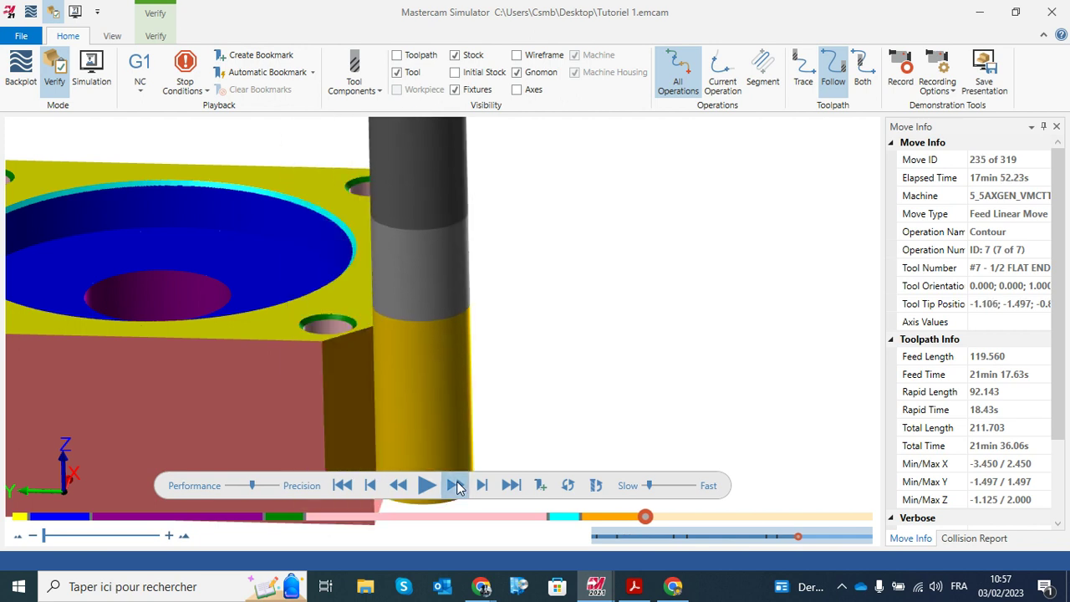
pyautogui.click(456, 485)
pyautogui.click(457, 485)
pyautogui.click(456, 485)
pyautogui.click(456, 485)
pyautogui.click(456, 485)
pyautogui.click(457, 485)
pyautogui.click(457, 484)
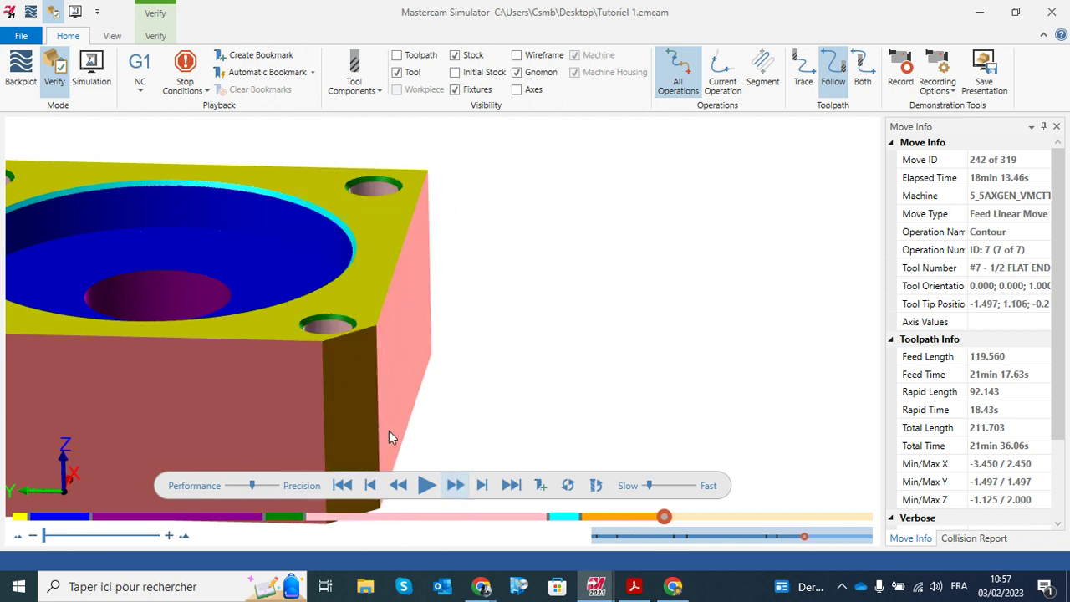
# Play the rest of the verification with the whole part in view, and close the simulator
pyautogui.scroll(-3, 338, 386)
pyautogui.click(427, 484)
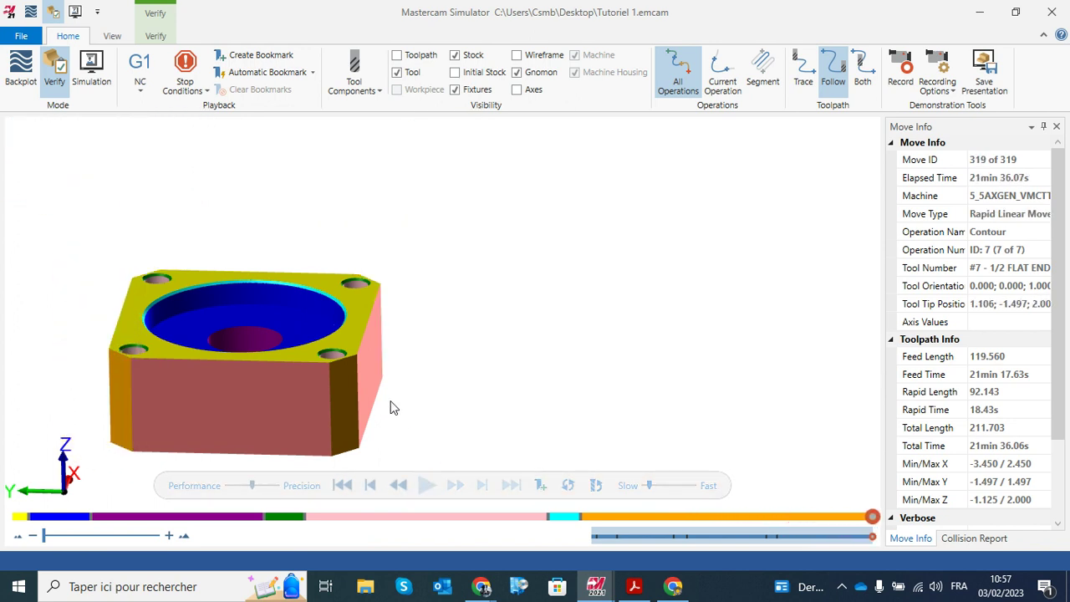
pyautogui.click(1052, 12)
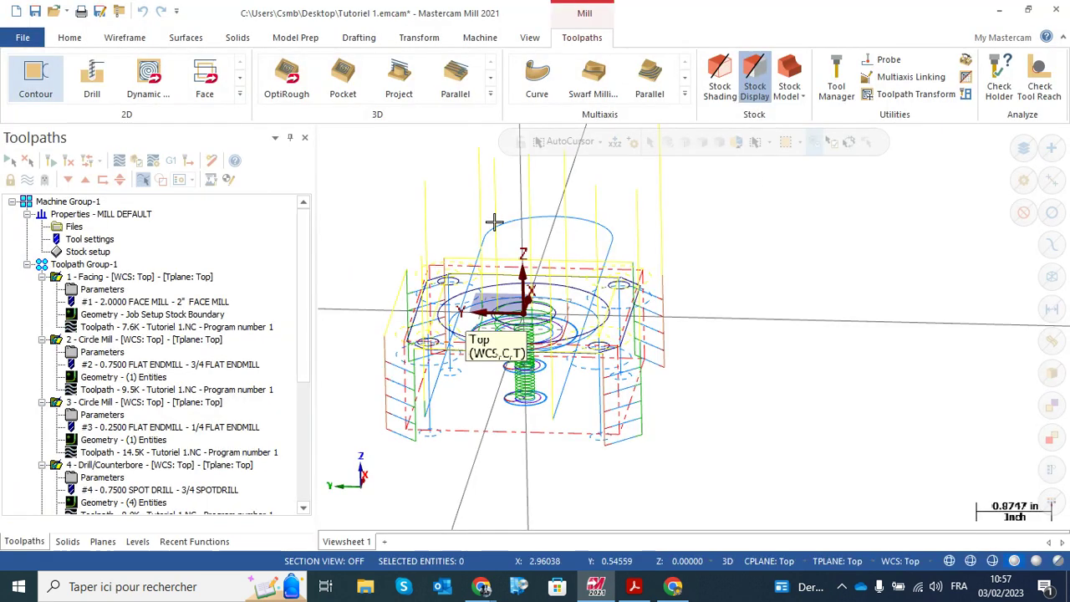
# Save the Tutoriel 1.emcam file
pyautogui.click(35, 12)
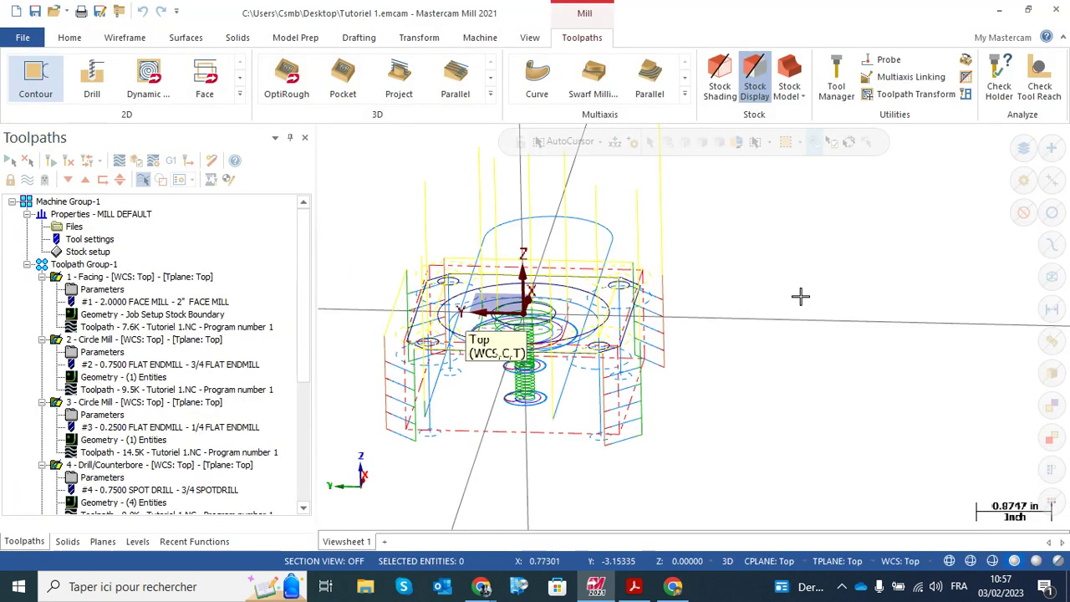